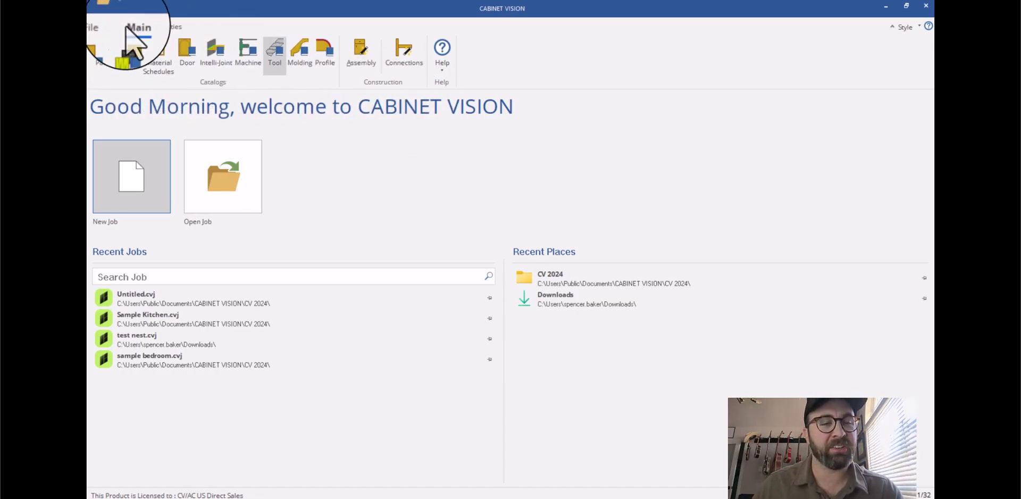
# Look at the part catalog's categories and the material assignments of the Birch/Birch assembly schedule
pyautogui.click(98, 52)
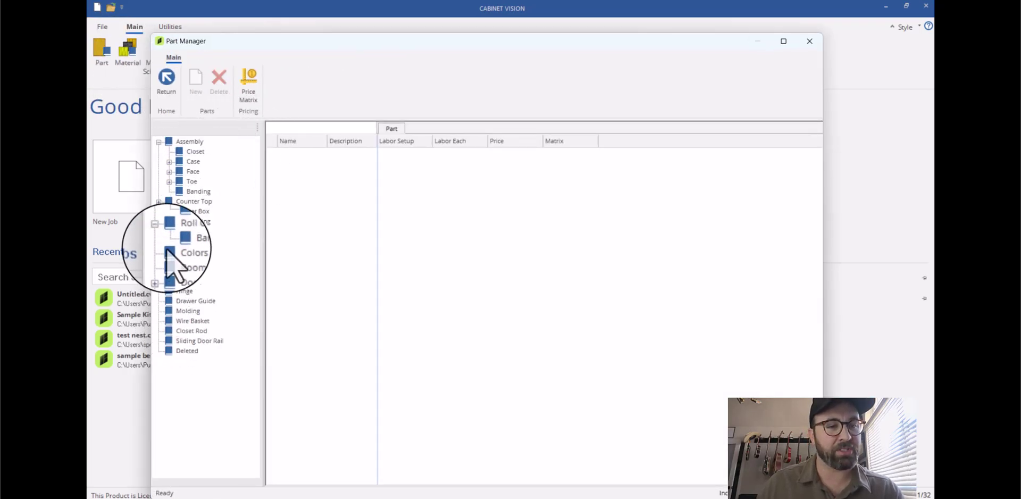
pyautogui.click(167, 79)
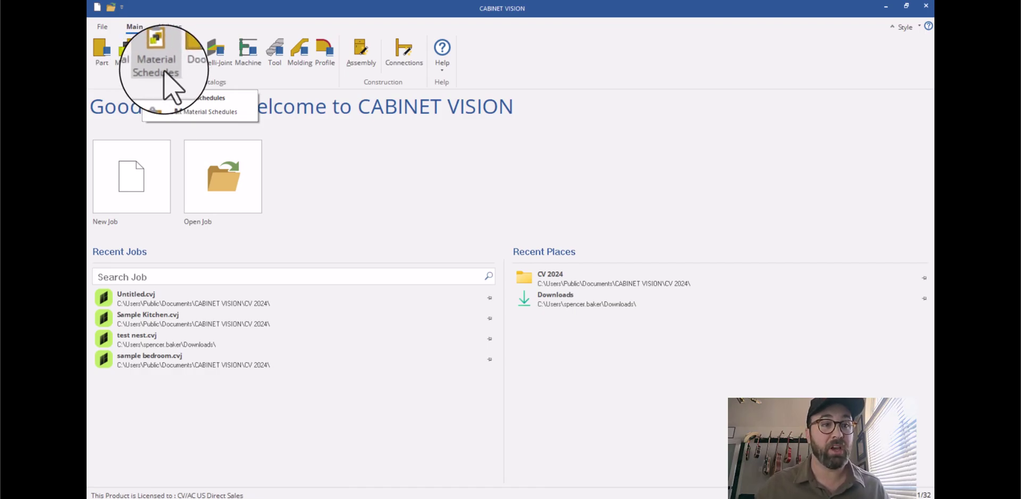
pyautogui.click(154, 75)
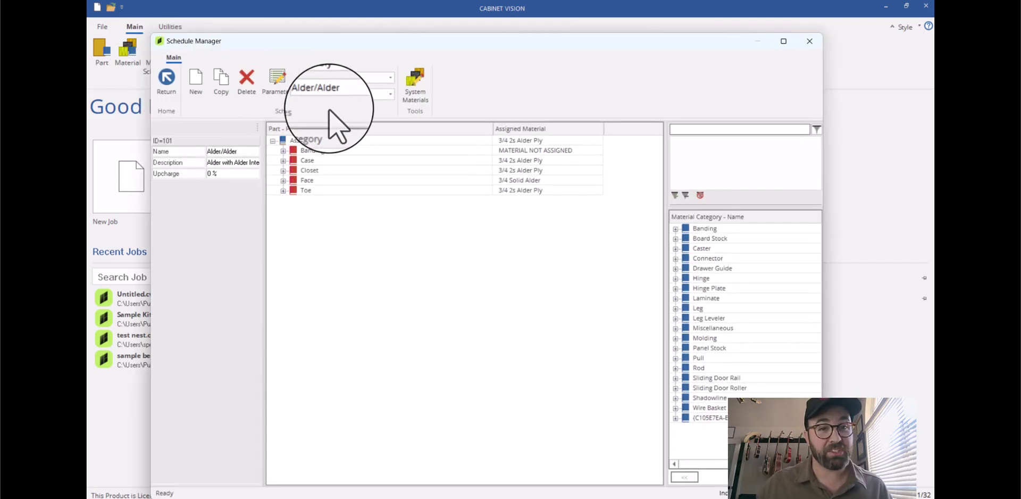
pyautogui.click(340, 94)
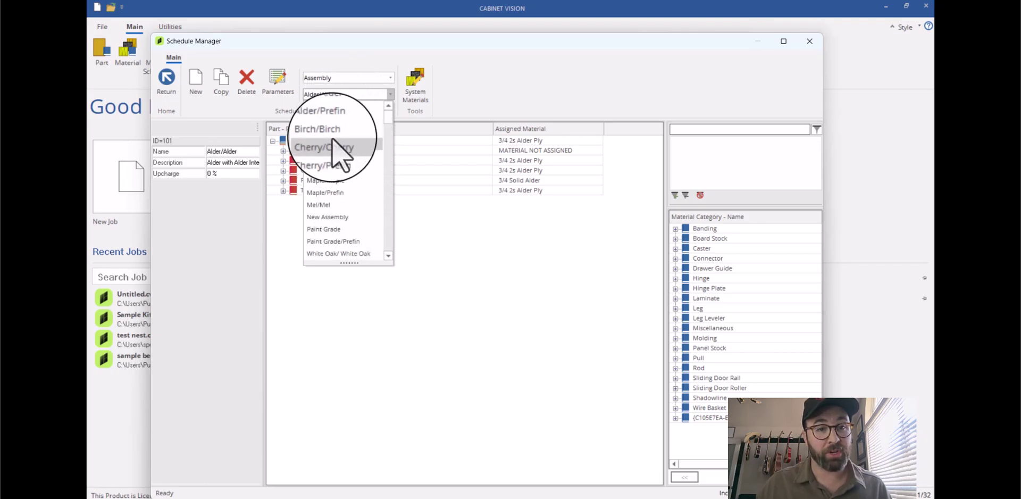
pyautogui.click(335, 132)
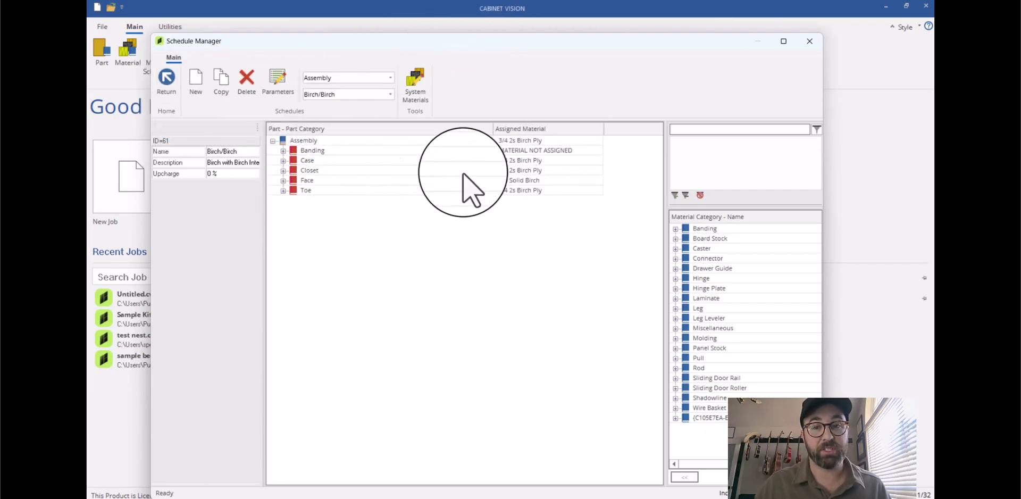
pyautogui.click(167, 79)
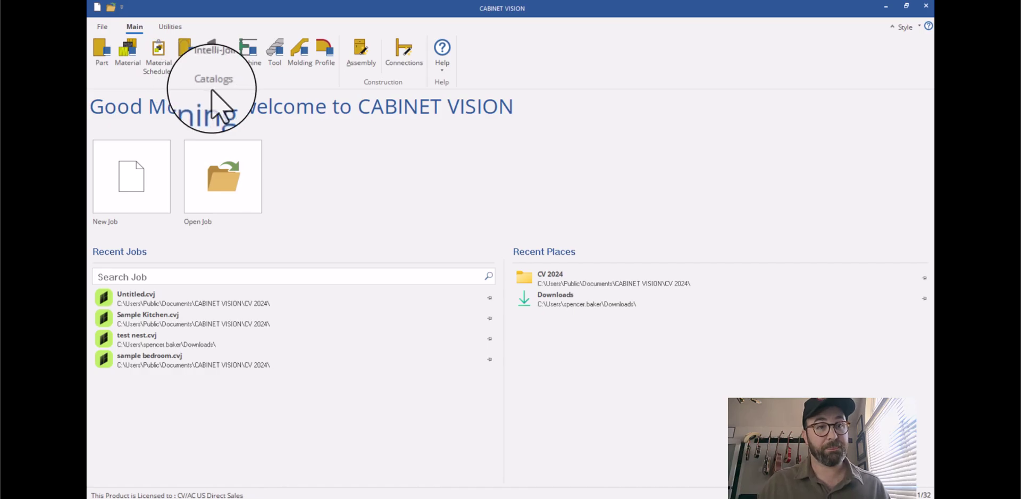
# Examine the Raised Panel and Drawer Front categories in the door catalog
pyautogui.click(186, 53)
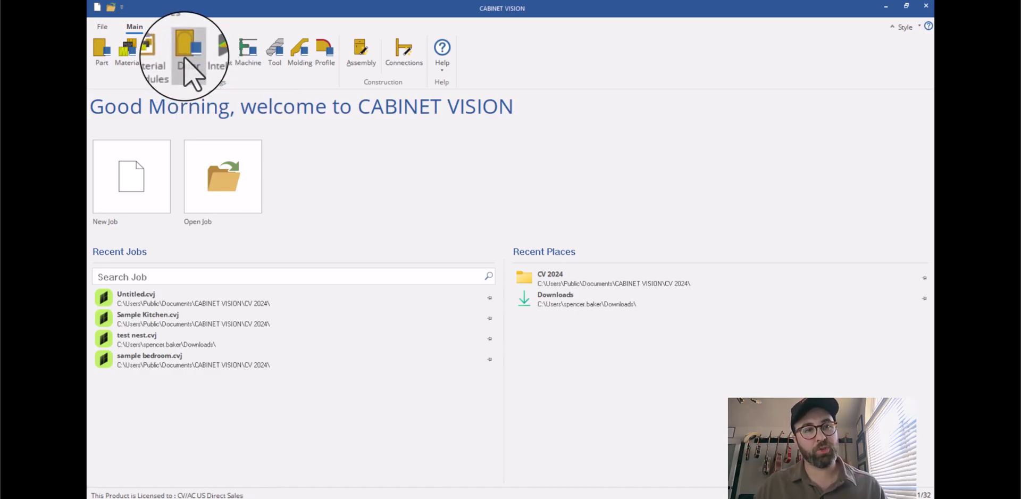
pyautogui.click(385, 307)
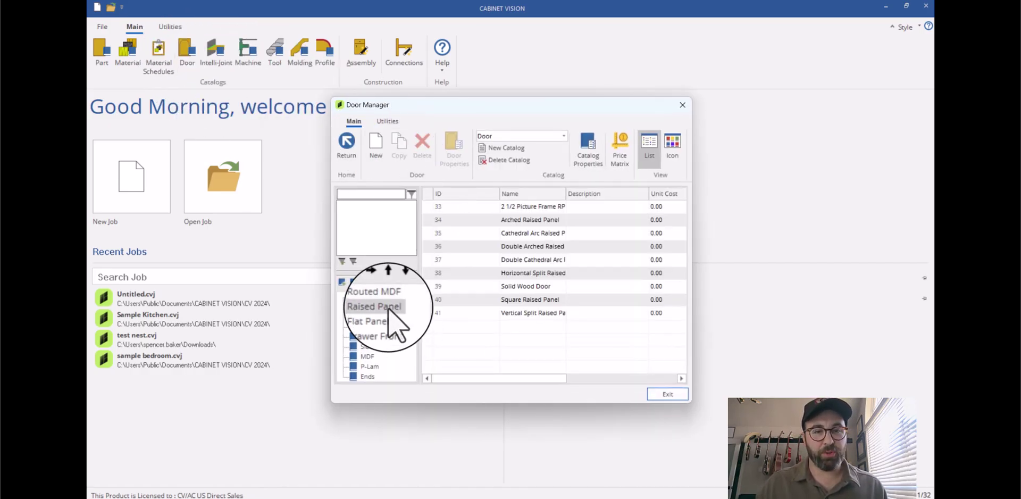
pyautogui.click(379, 326)
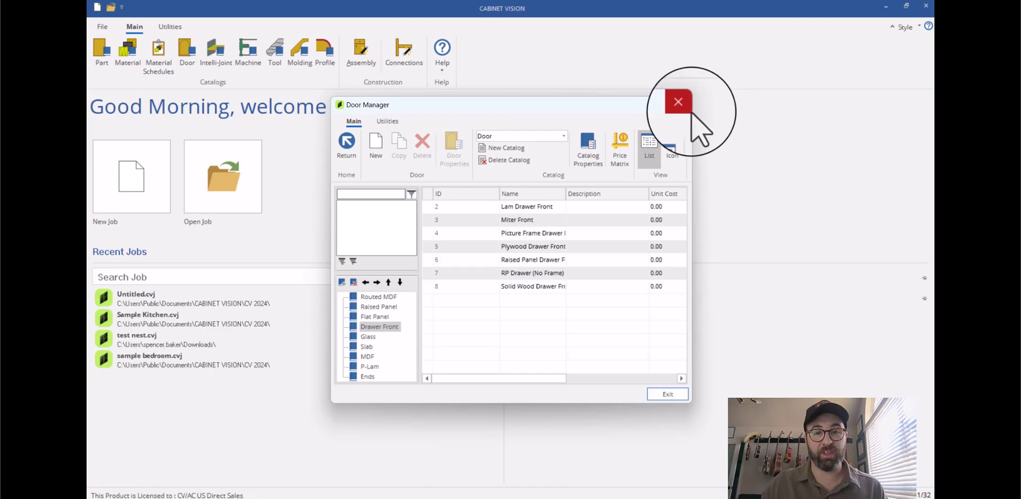
pyautogui.click(677, 101)
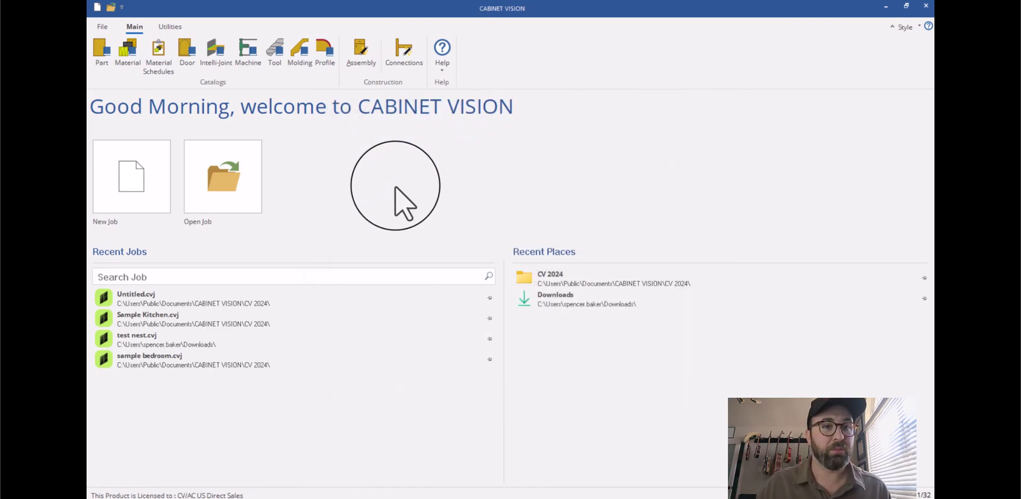
# Start a new job, review its room properties, and choose Face Frame as the cabinet construction method
pyautogui.click(156, 183)
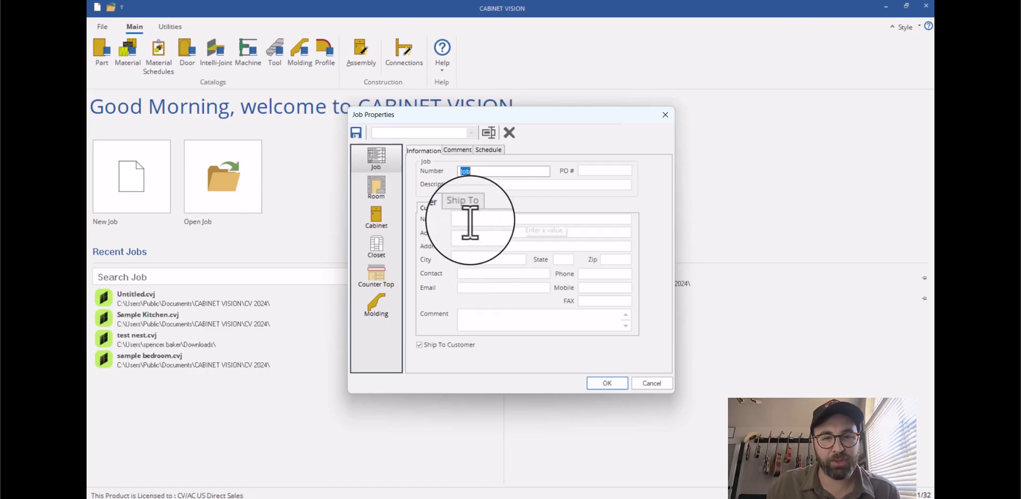
pyautogui.click(389, 187)
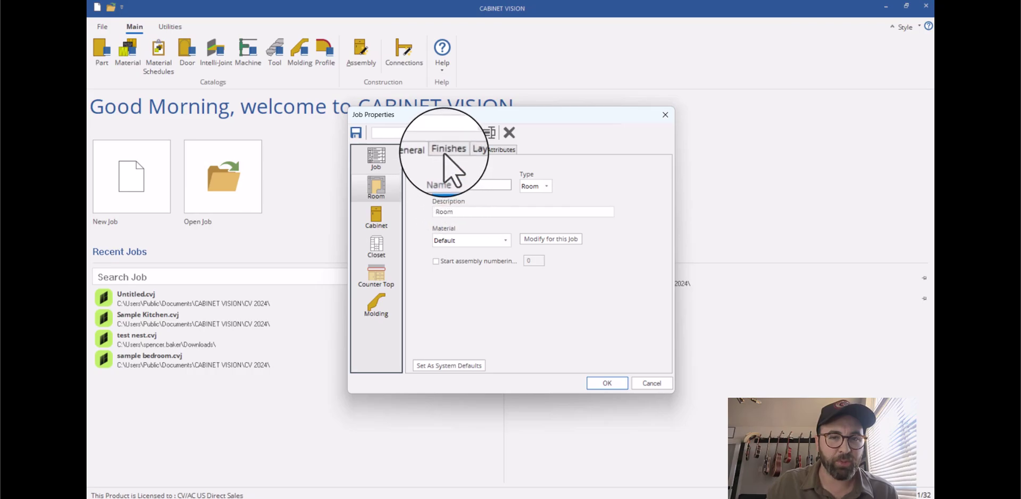
pyautogui.click(386, 215)
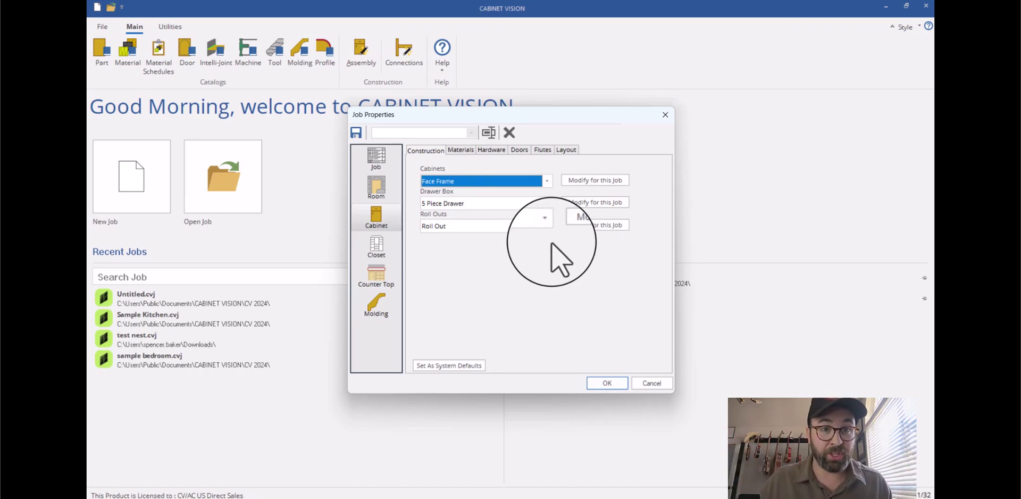
pyautogui.click(550, 183)
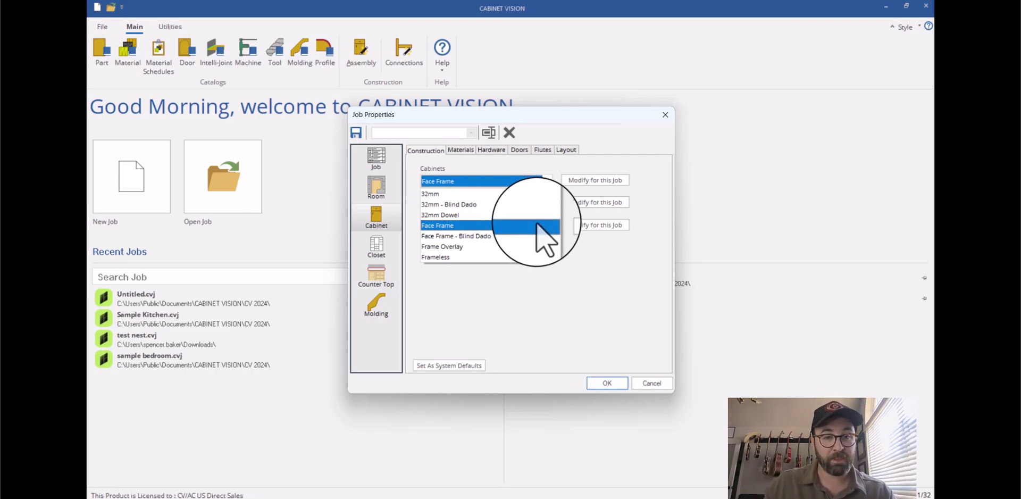
pyautogui.click(443, 225)
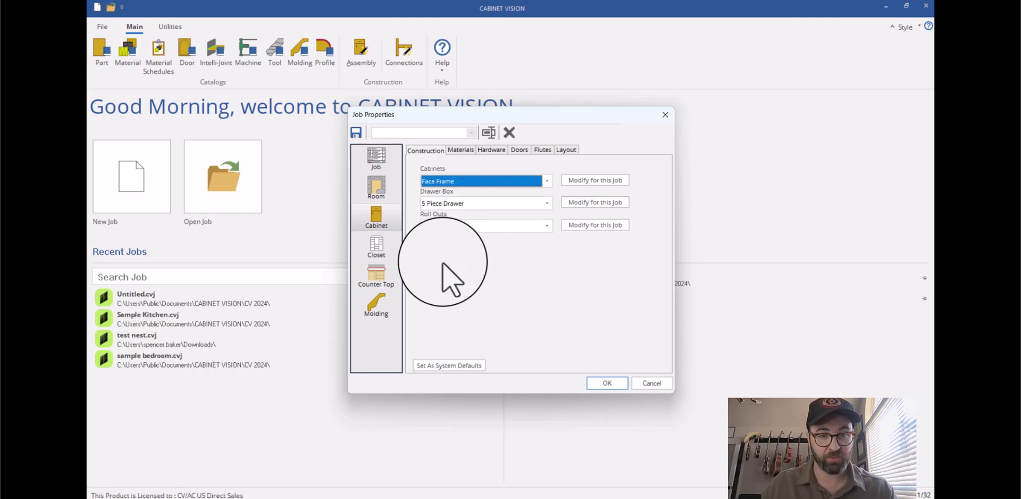
# Review the job's cabinet material schedules and set the hardware pull schedule to Brass Knob
pyautogui.click(460, 151)
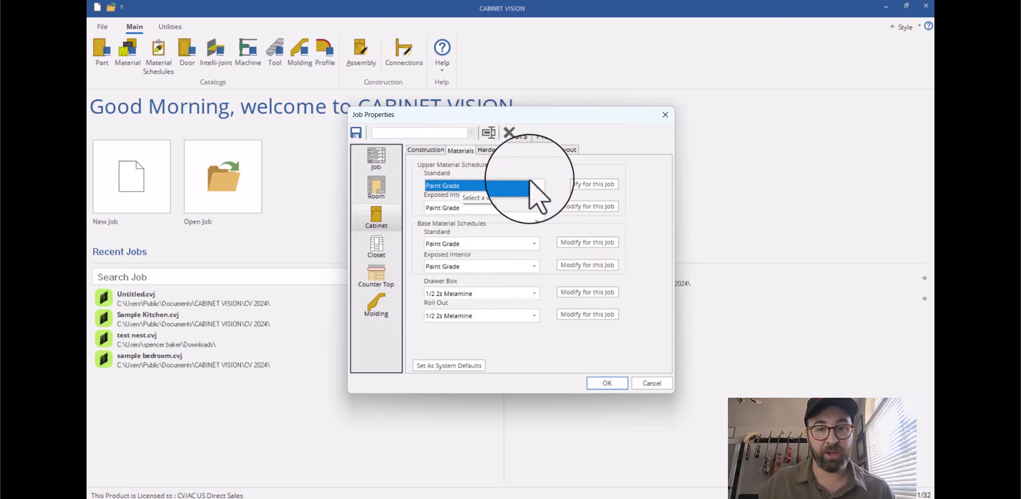
pyautogui.click(488, 151)
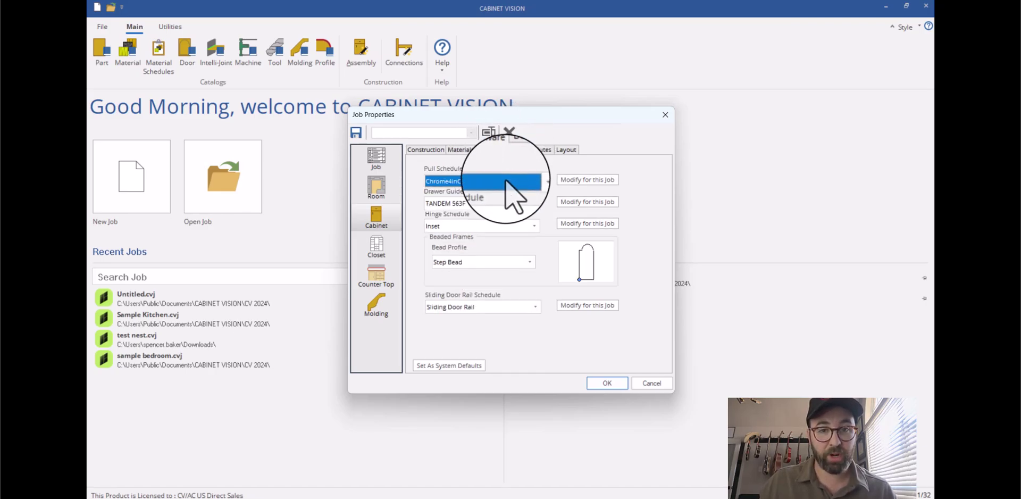
pyautogui.click(535, 182)
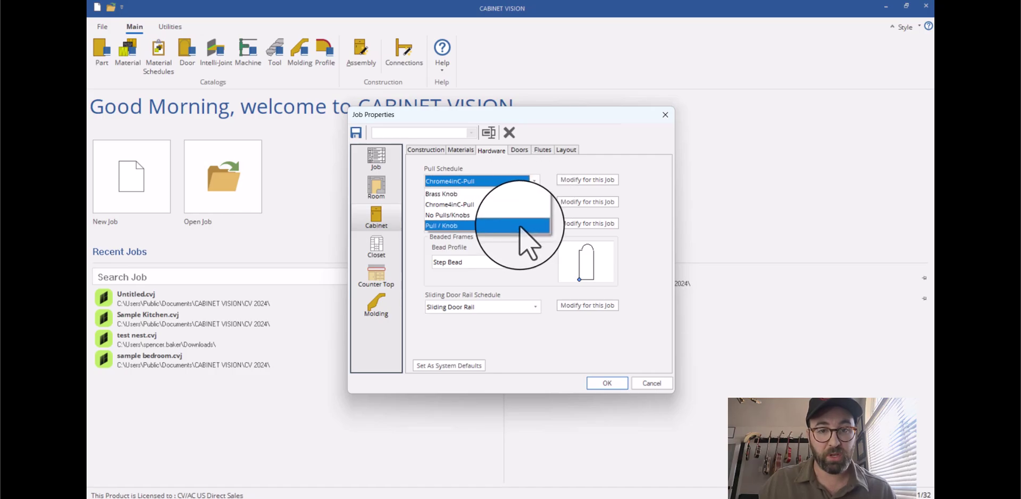
pyautogui.click(524, 193)
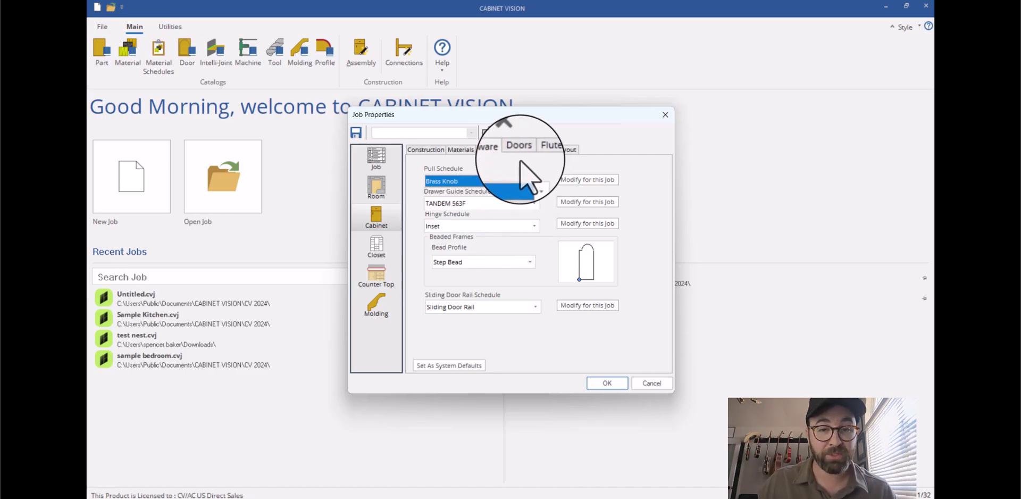
# Set the style of all the job's cabinet doors to Square Raised Panel from the Raised Panel category
pyautogui.click(519, 151)
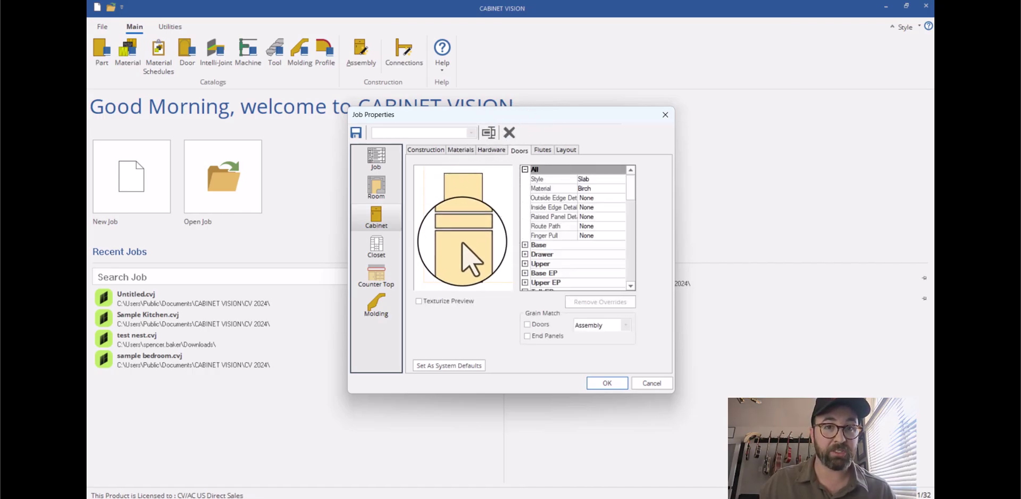
pyautogui.doubleClick(598, 180)
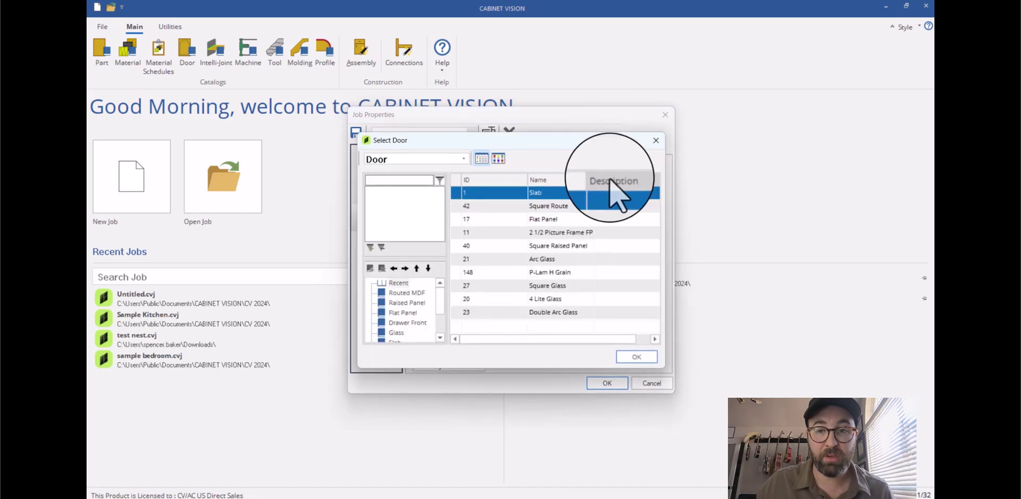
pyautogui.click(409, 302)
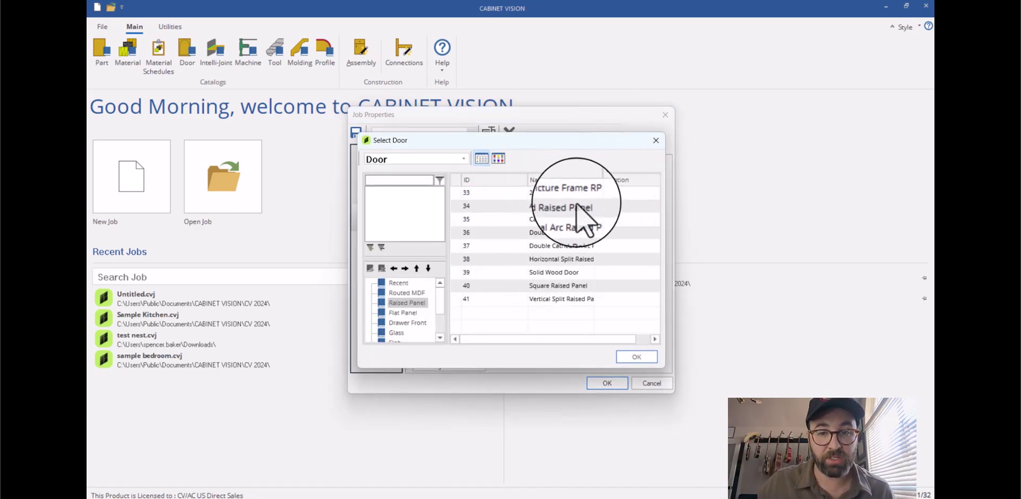
pyautogui.click(564, 285)
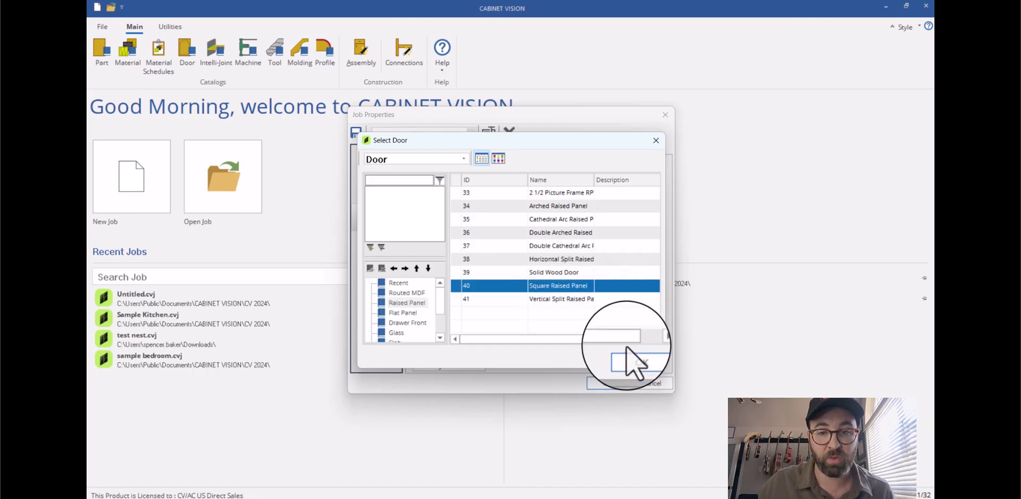
pyautogui.click(627, 359)
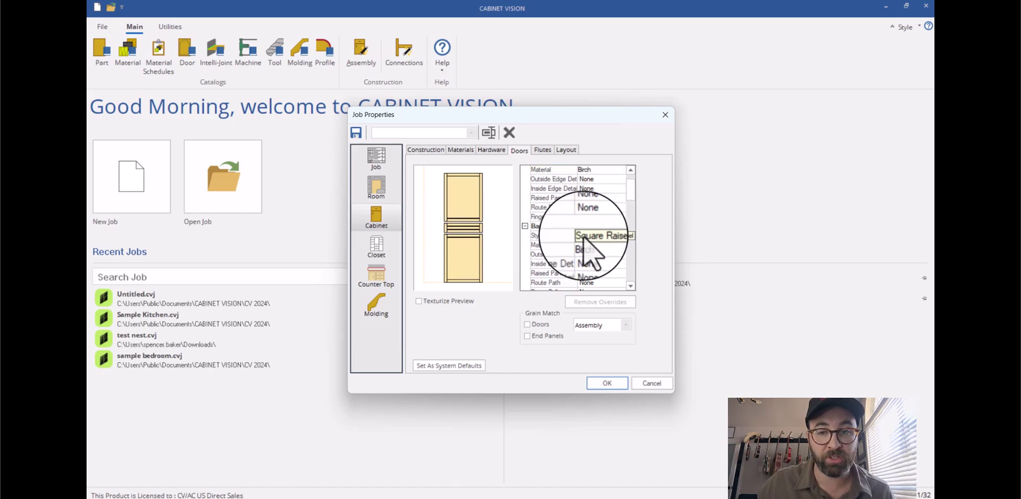
# Override the drawer front style with Slab from the Slab category and accept the job properties
pyautogui.moveTo(633, 192); pyautogui.dragTo(553, 223)
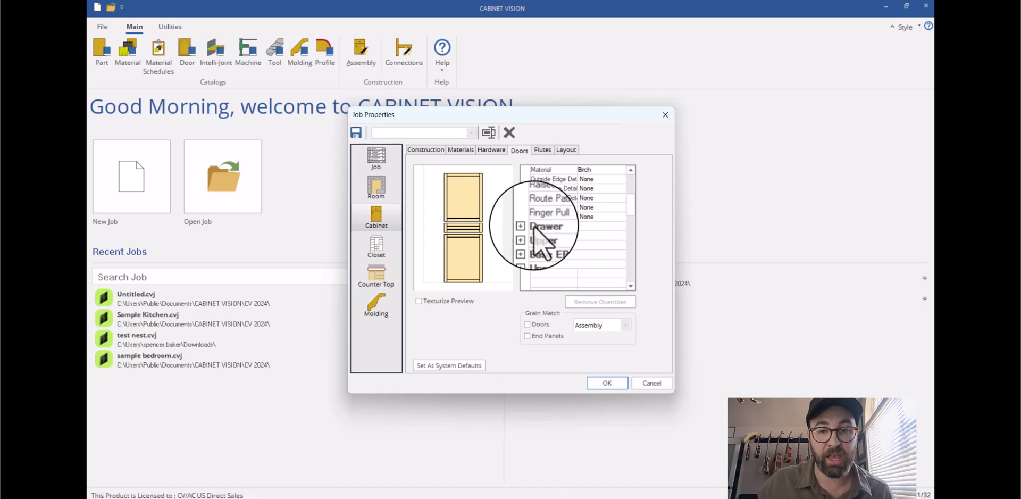
pyautogui.doubleClick(532, 226)
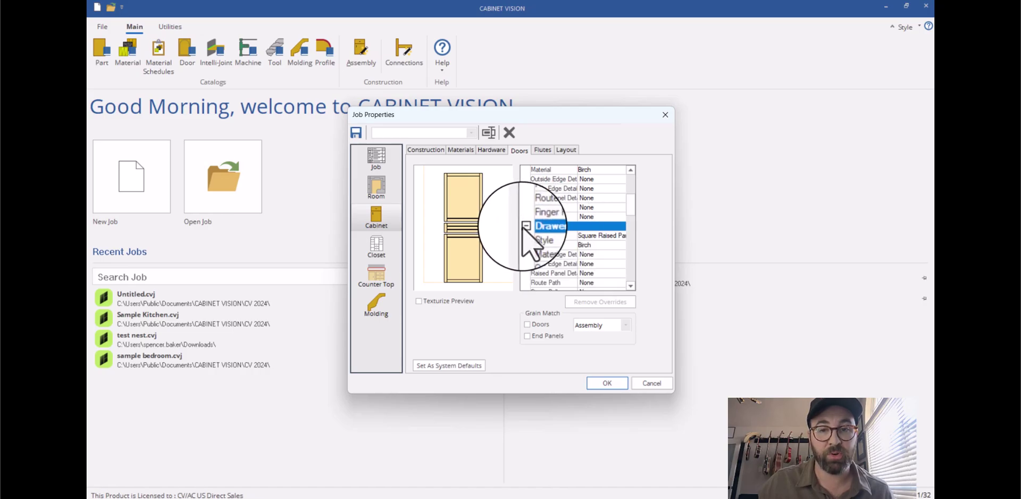
pyautogui.click(582, 235)
pyautogui.click(621, 237)
pyautogui.click(621, 235)
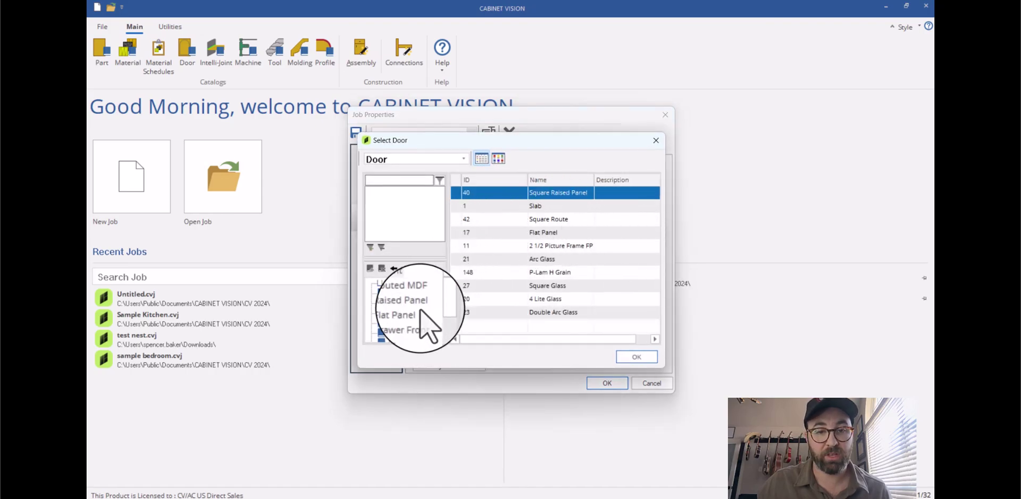
pyautogui.click(395, 302)
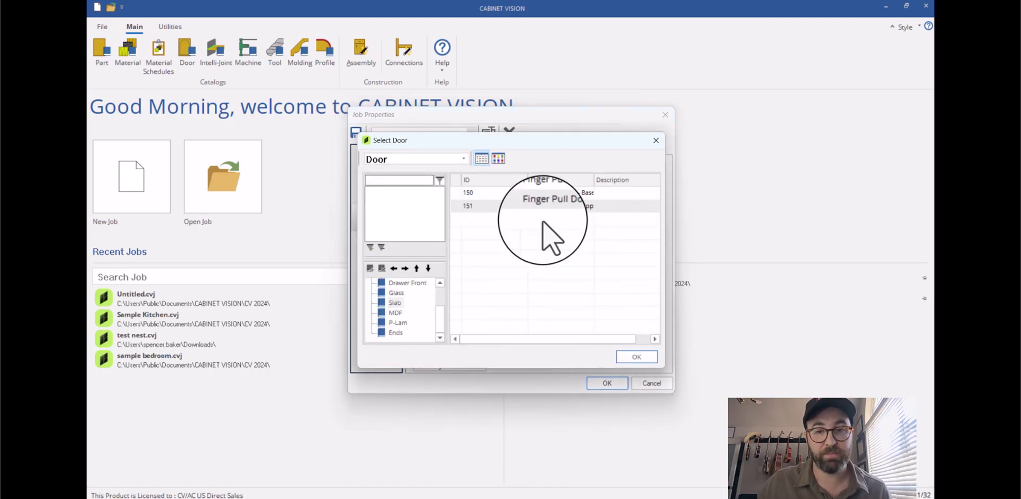
pyautogui.click(547, 219)
pyautogui.click(640, 355)
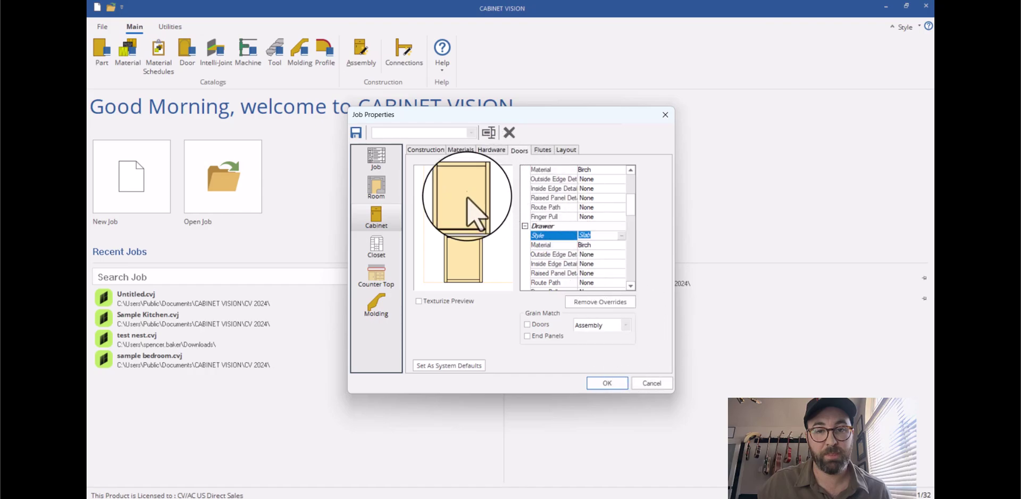
pyautogui.click(606, 386)
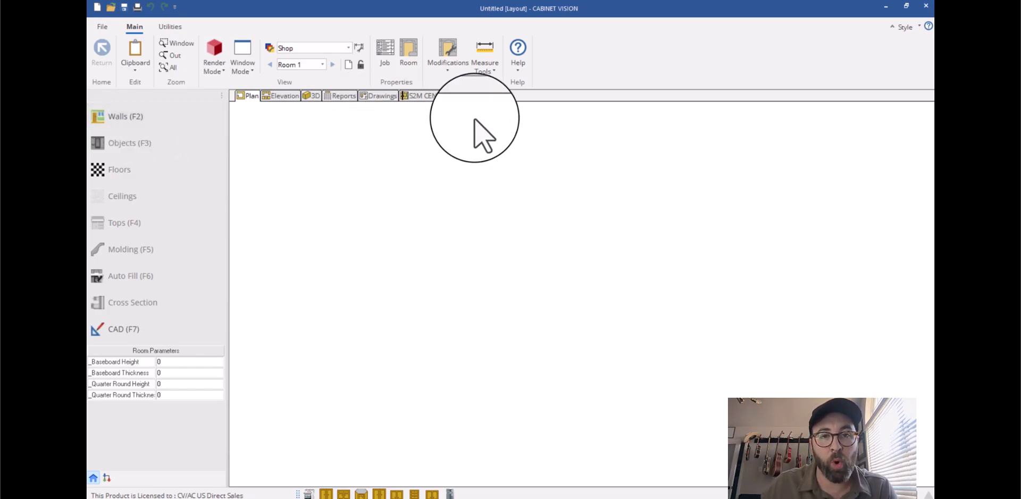
# Draw two chained walls in plan: a horizontal one about 189 long and a perpendicular one about 81 long running down from its right end
pyautogui.click(101, 119)
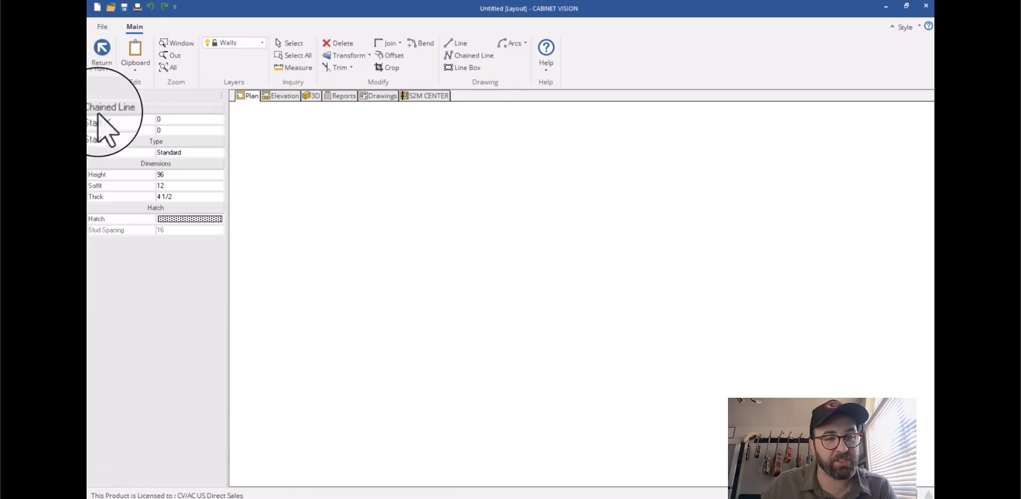
pyautogui.click(278, 203)
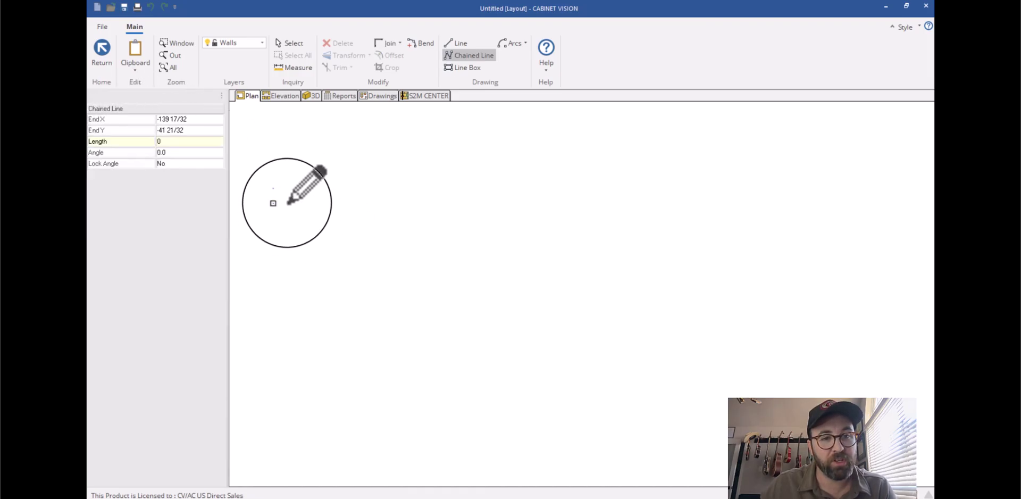
pyautogui.click(689, 222)
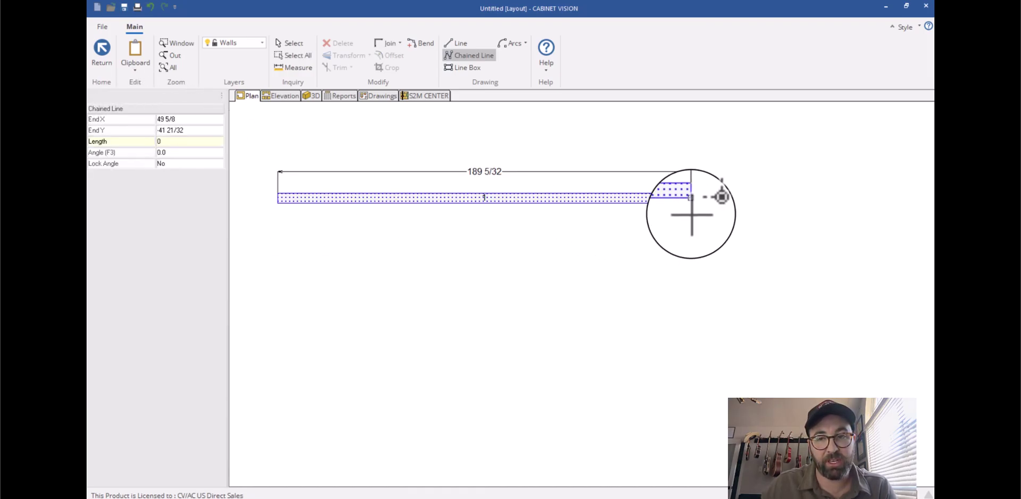
pyautogui.click(701, 381)
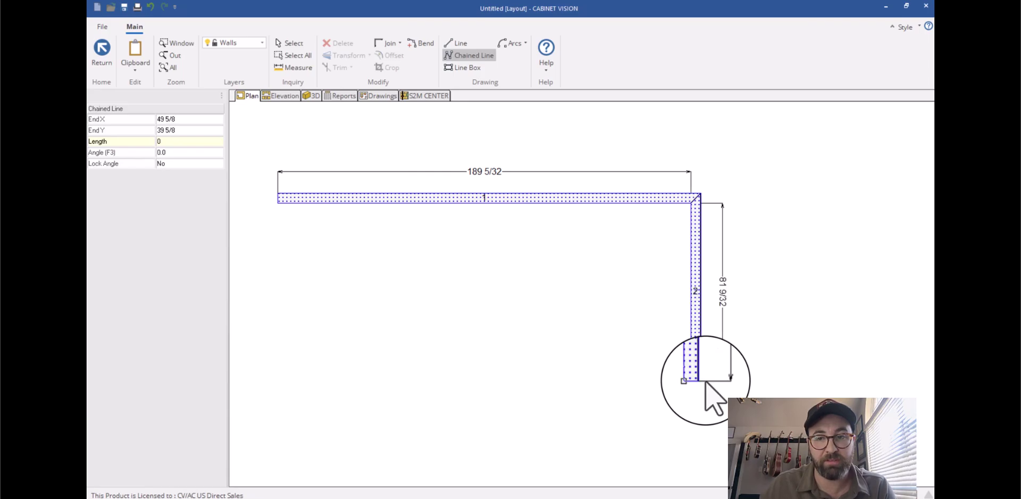
pyautogui.rightClick(705, 380)
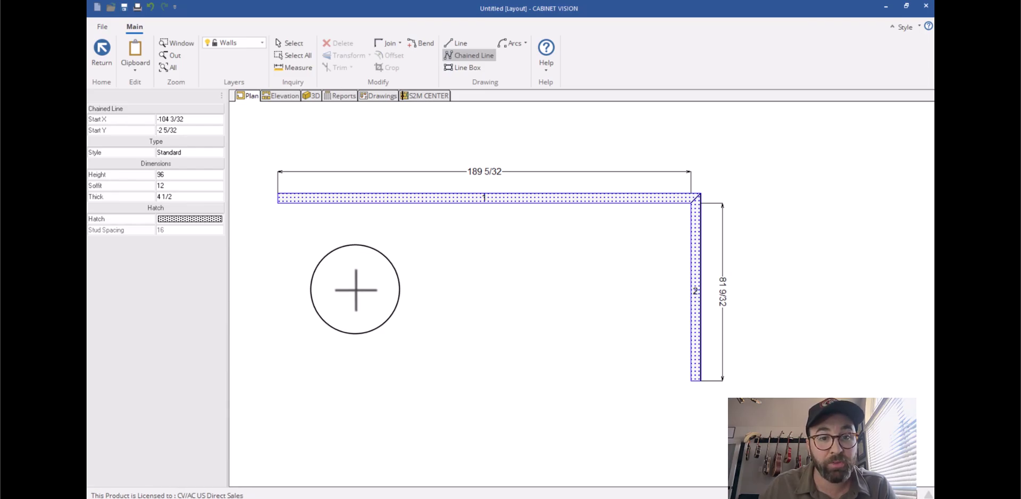
# Draw a separate horizontal wall about 92 long in the open area below the long wall, and finish wall drawing
pyautogui.click(355, 290)
pyautogui.click(557, 290)
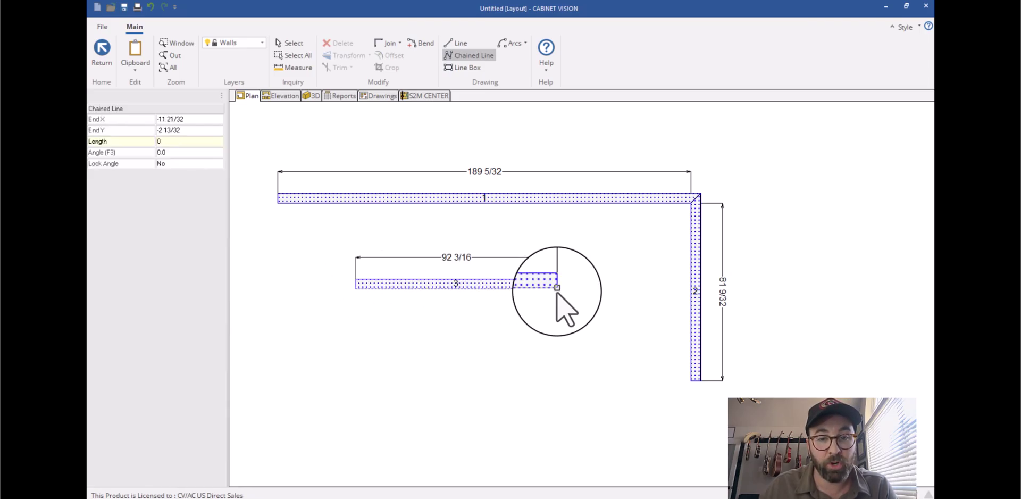
pyautogui.rightClick(556, 290)
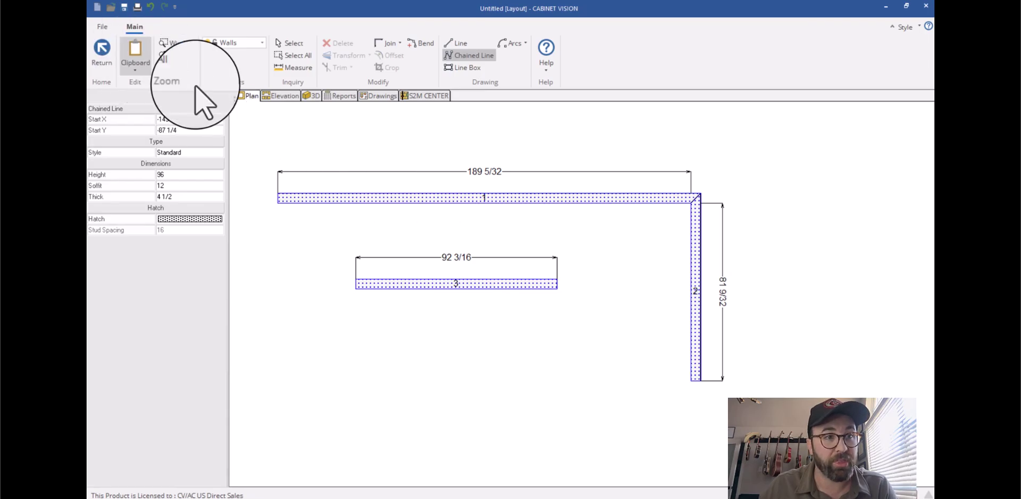
pyautogui.click(103, 65)
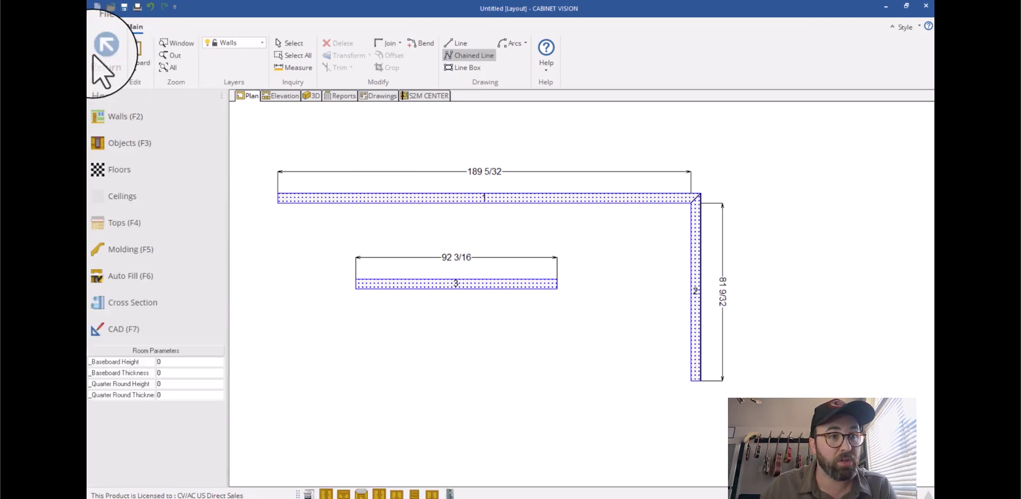
# Change the style of the freestanding wall 3 to Peninsula
pyautogui.click(398, 287)
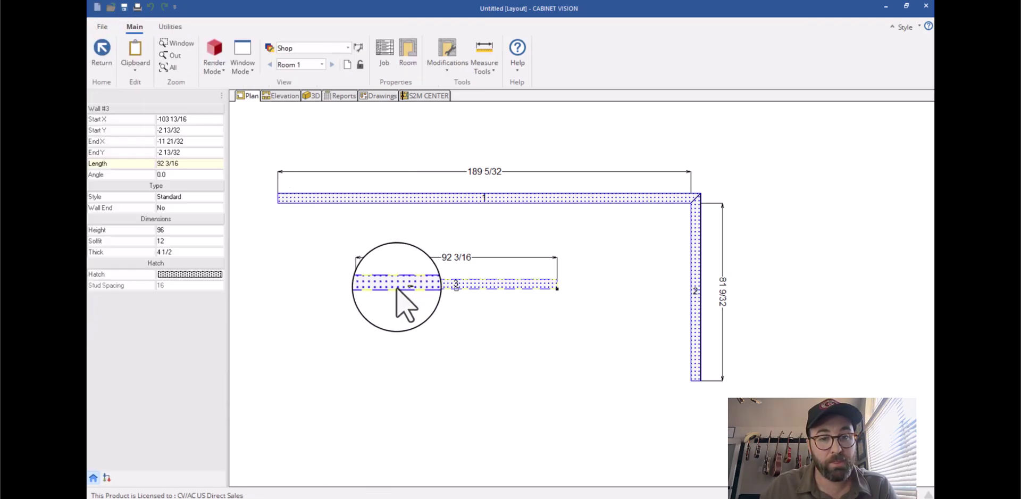
pyautogui.click(193, 197)
pyautogui.click(218, 192)
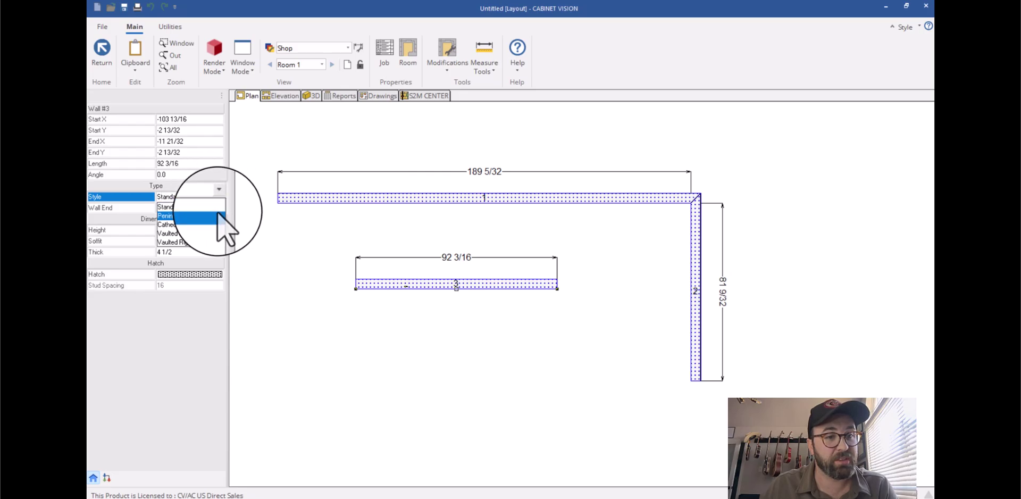
pyautogui.click(218, 216)
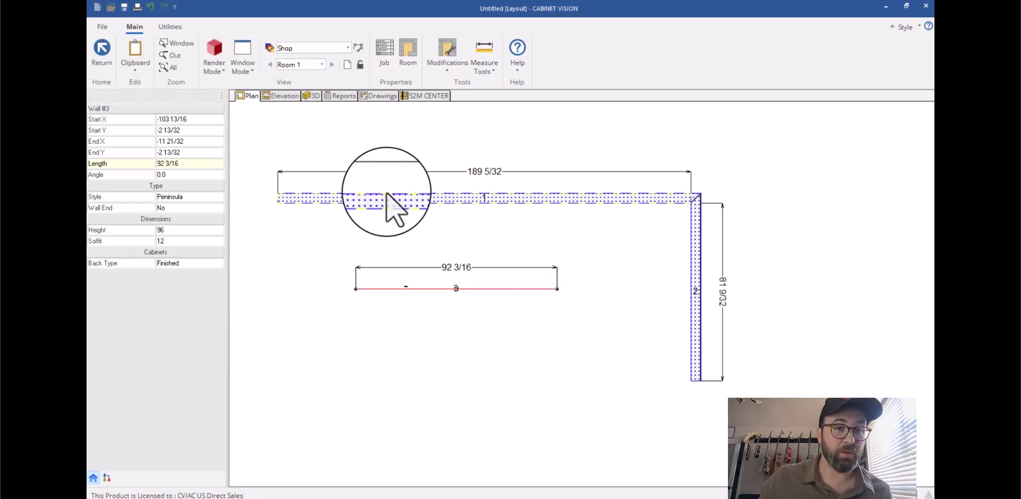
pyautogui.click(100, 49)
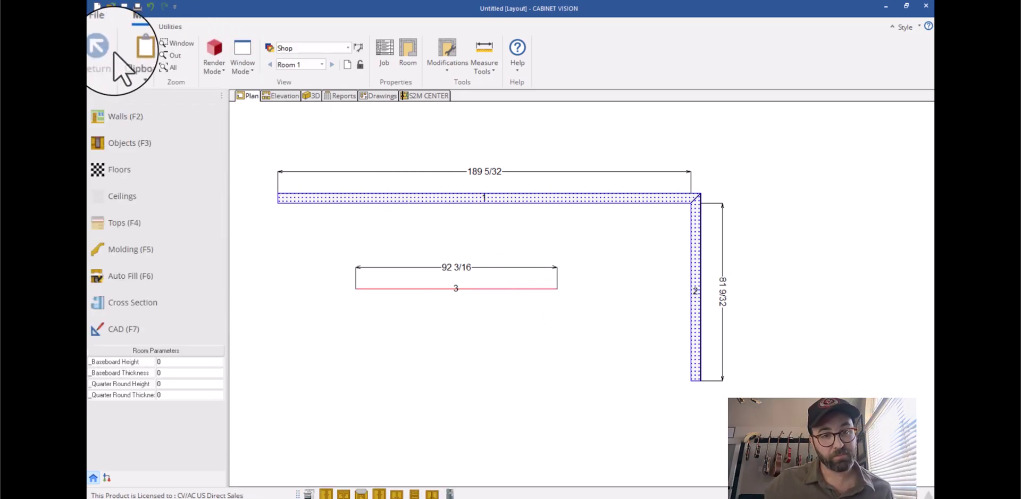
# Place a 45 Base Corner cabinet from the Custom Cabinets catalog in the corner where walls 1 and 2 meet
pyautogui.click(131, 144)
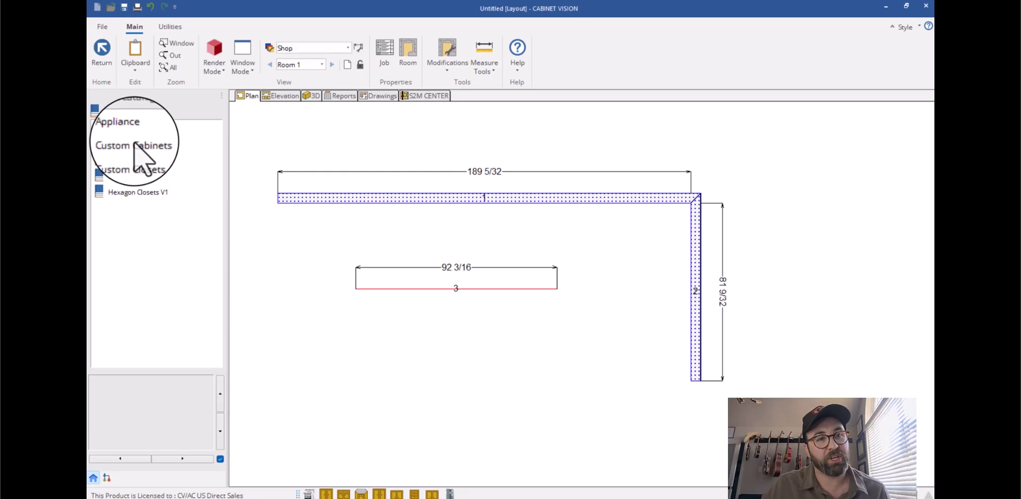
pyautogui.click(134, 143)
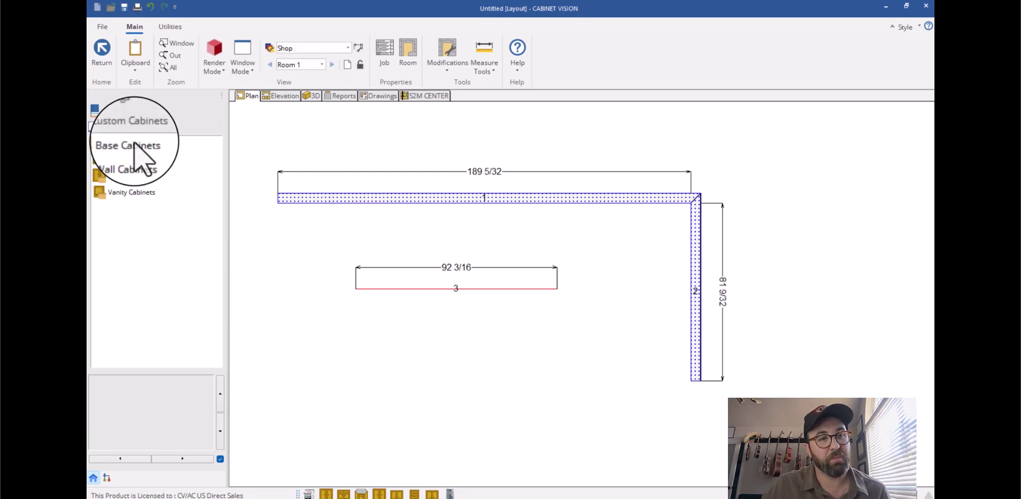
pyautogui.click(134, 145)
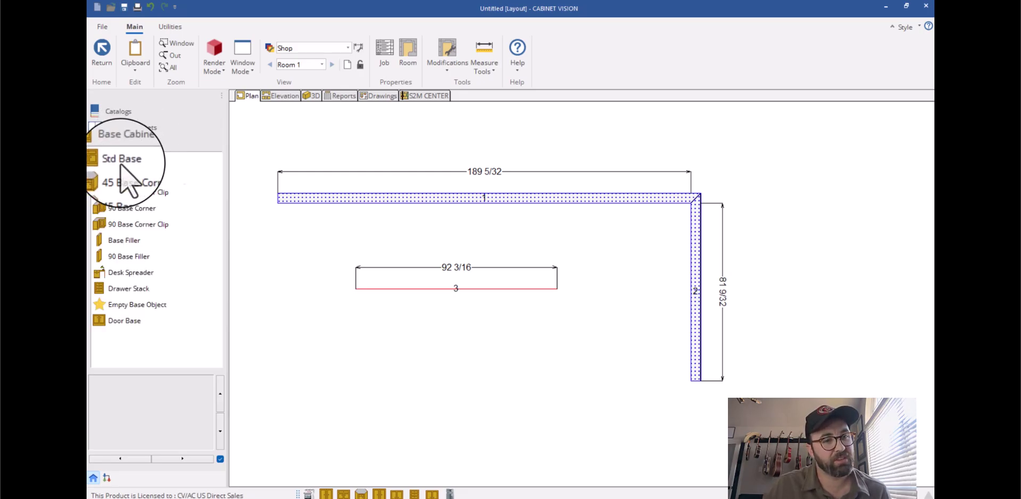
pyautogui.click(121, 159)
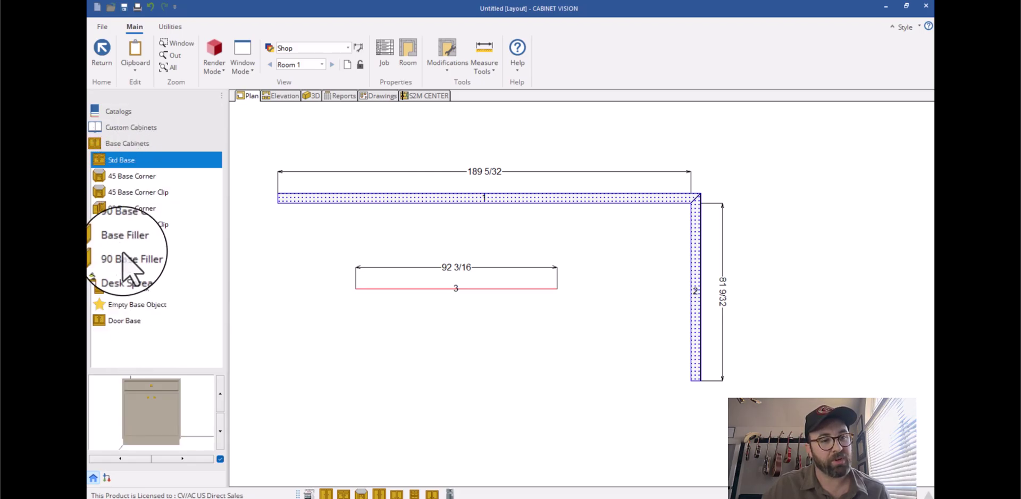
pyautogui.click(132, 178)
pyautogui.click(691, 237)
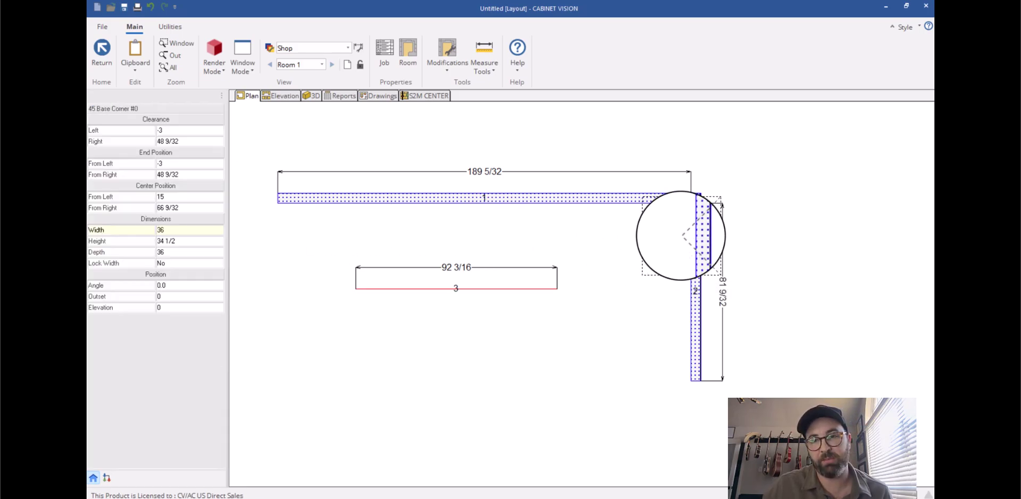
pyautogui.click(659, 234)
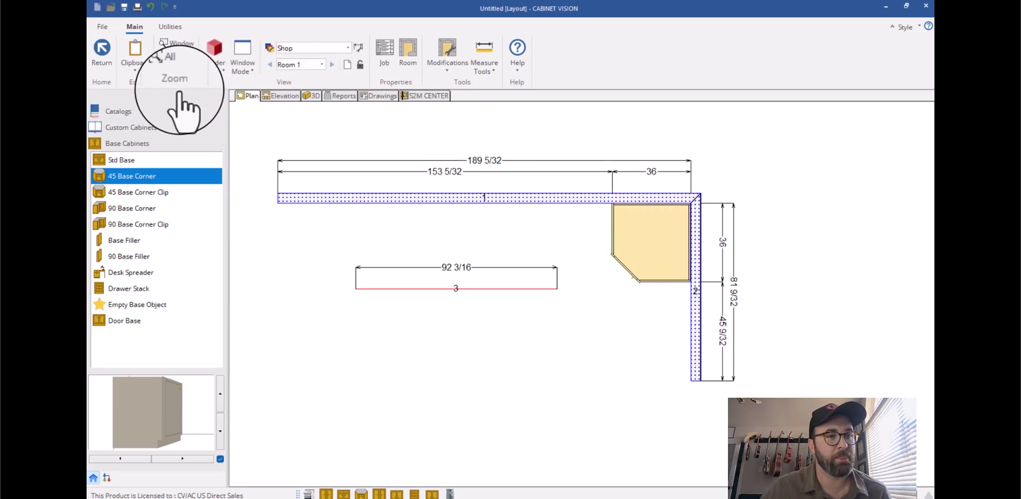
# Browse the Appliance catalog's refrigerators and freezers and preview the AFF-1 American fridge freezer
pyautogui.click(159, 110)
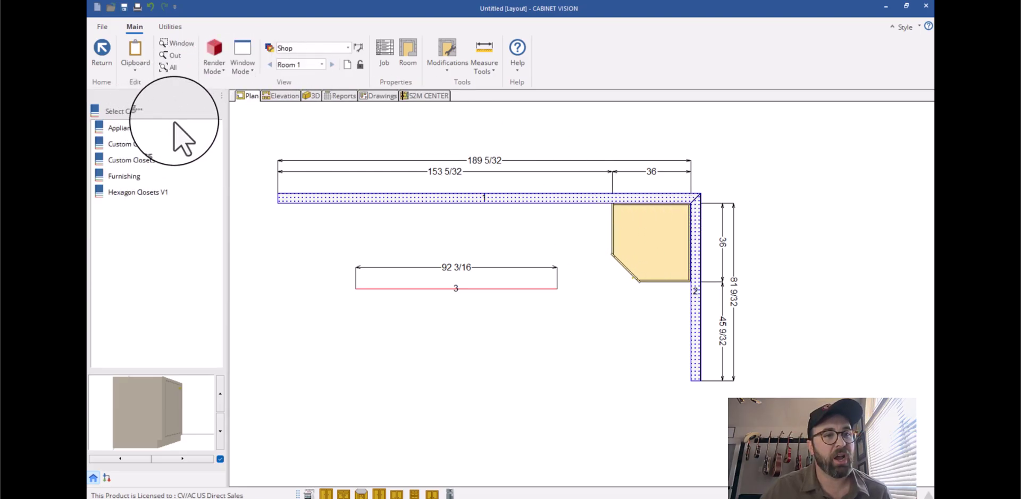
pyautogui.click(124, 128)
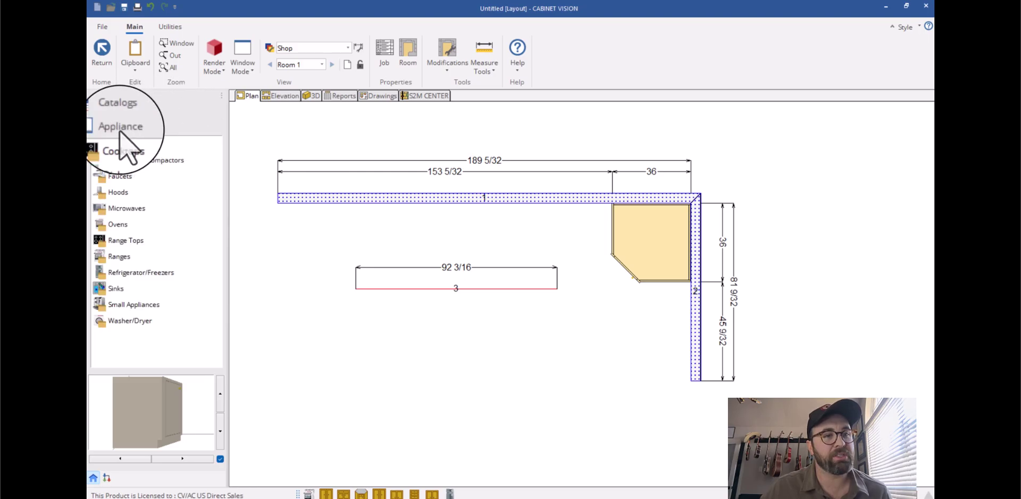
pyautogui.click(128, 273)
pyautogui.click(133, 160)
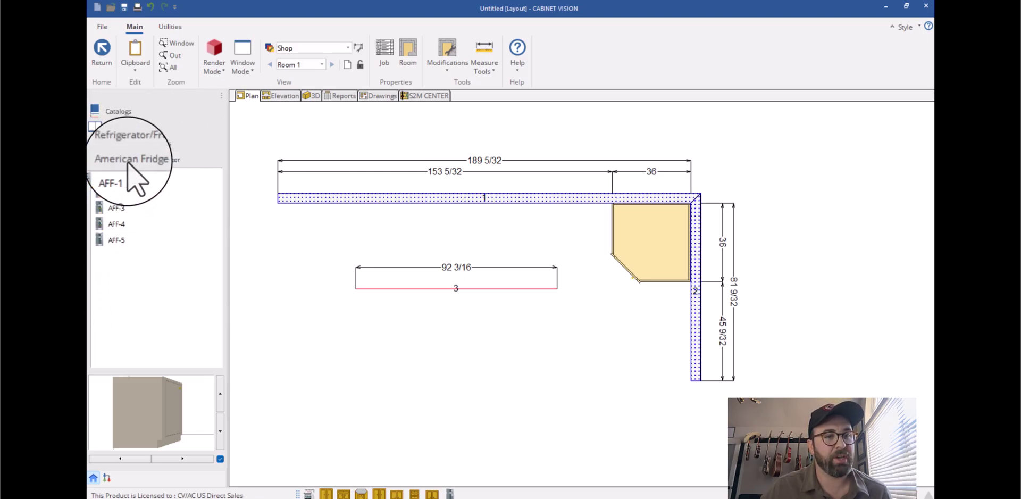
pyautogui.click(126, 177)
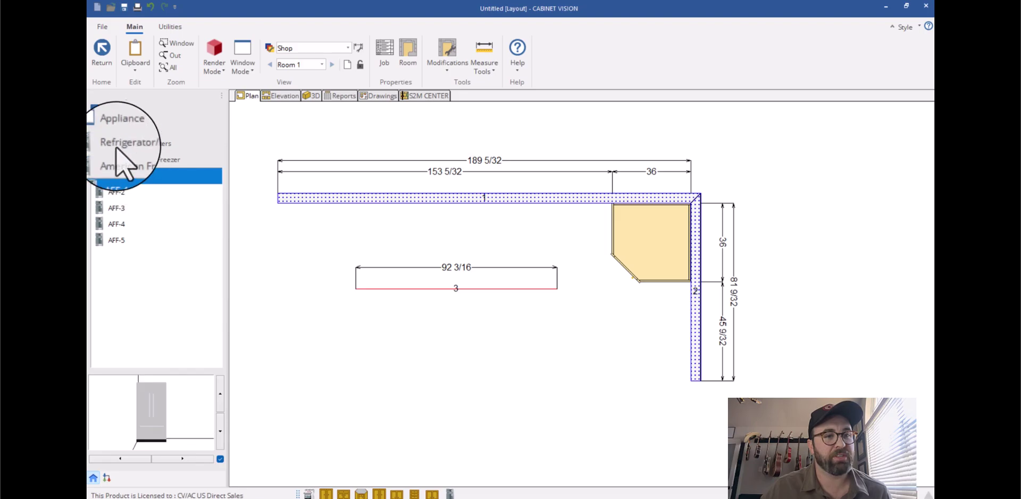
pyautogui.click(119, 127)
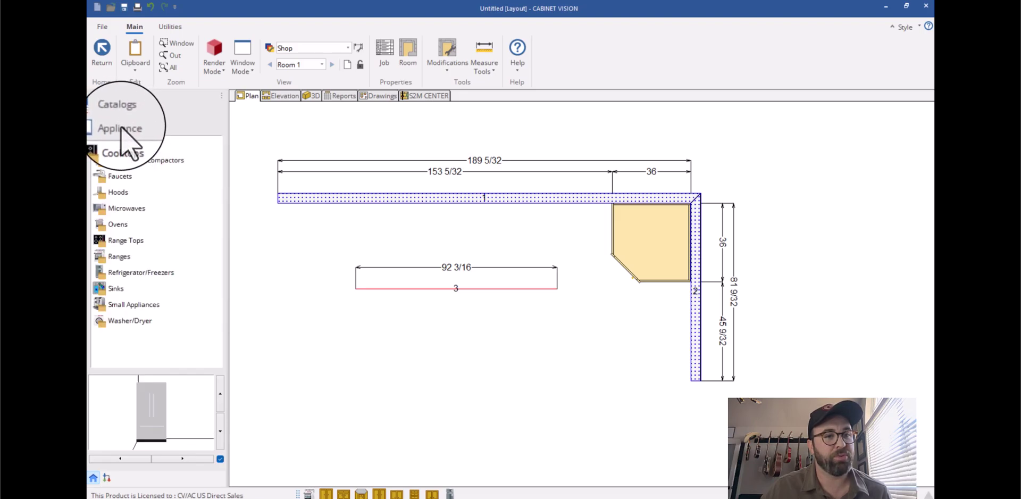
pyautogui.click(130, 275)
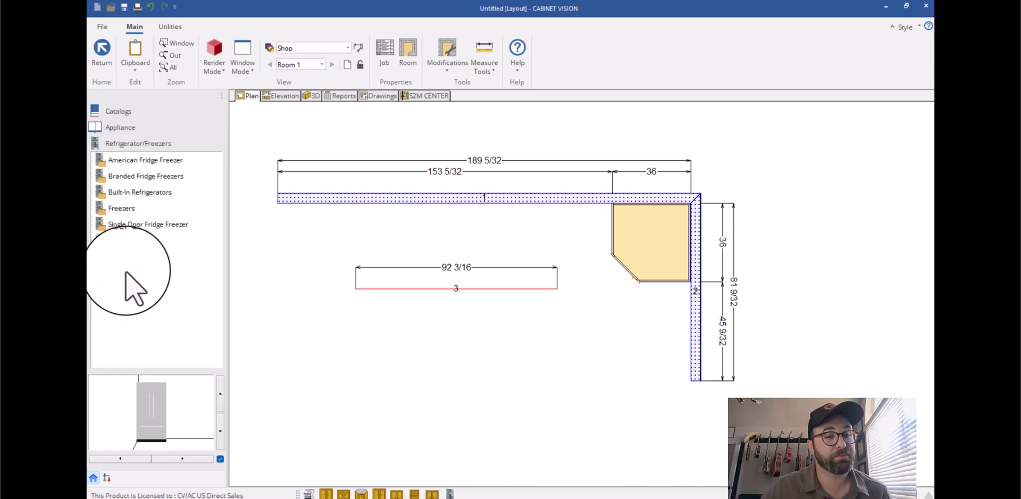
# Compare the American Fridge Freezer models and place the AFF-3 against wall 2, about 2 from the corner cabinet
pyautogui.click(133, 161)
pyautogui.click(122, 176)
pyautogui.click(120, 192)
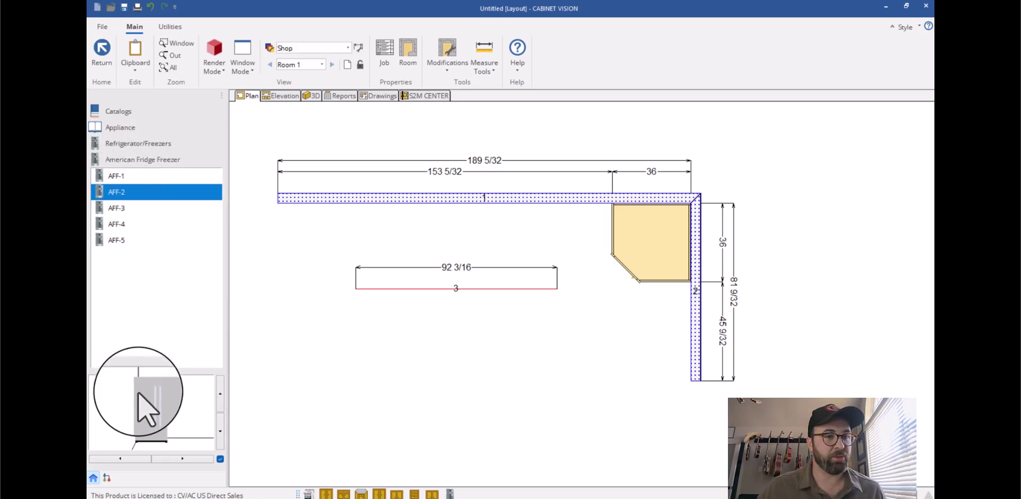
pyautogui.click(117, 208)
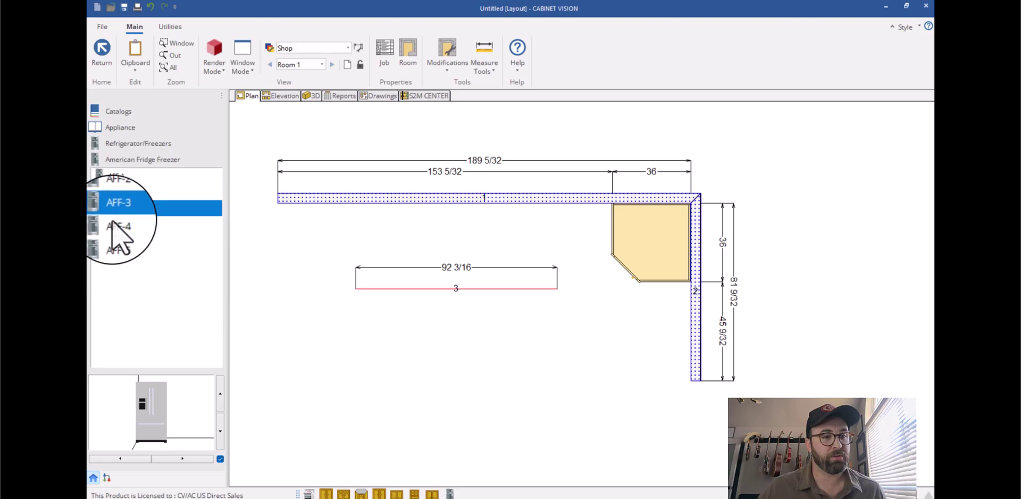
pyautogui.click(117, 224)
pyautogui.click(118, 211)
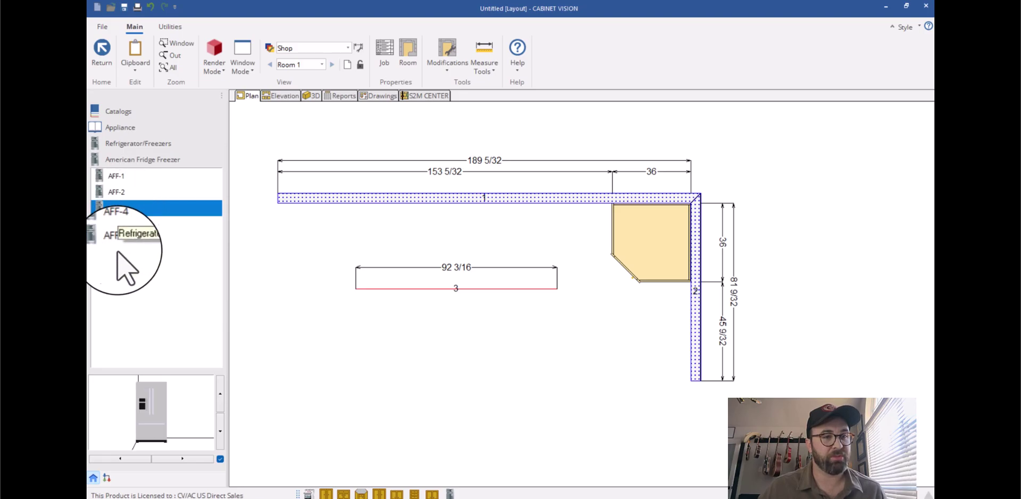
pyautogui.moveTo(117, 211); pyautogui.dragTo(660, 328)
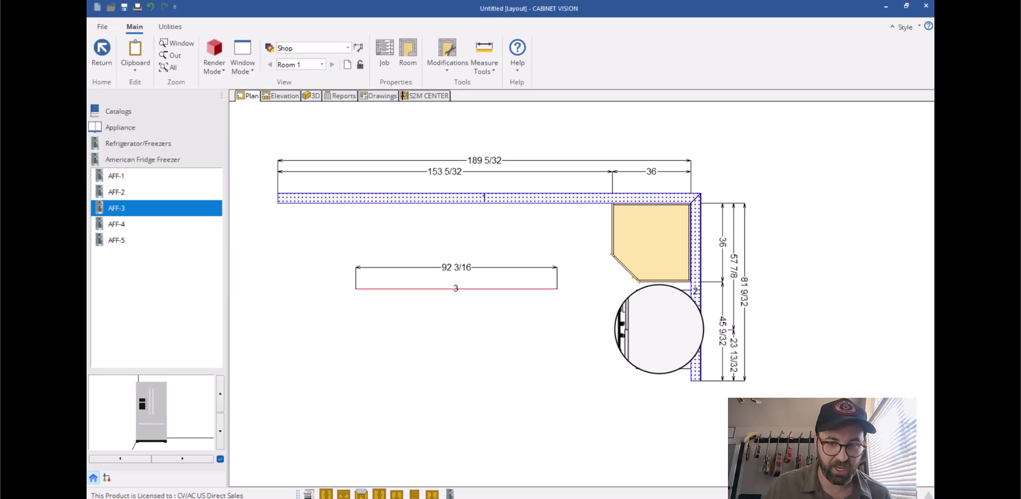
pyautogui.click(660, 330)
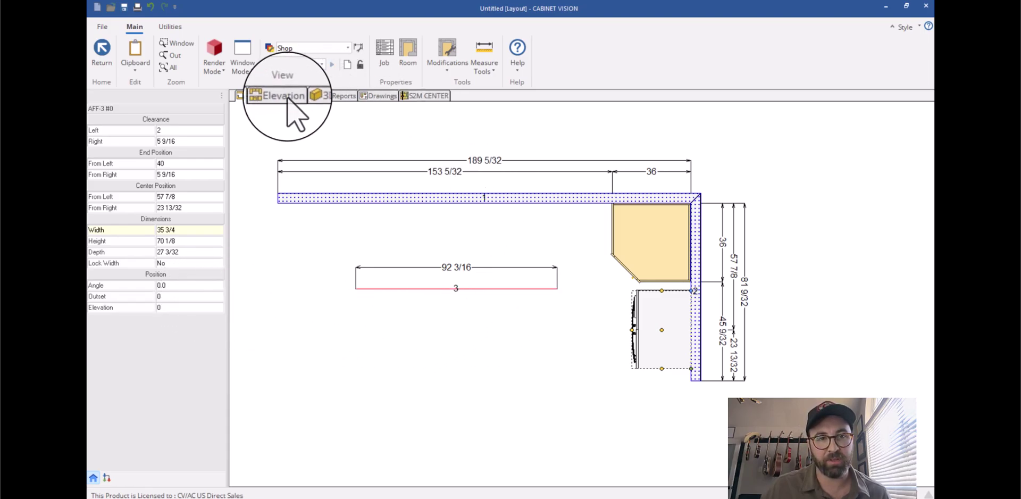
# Place two adjoining 30-wide Std Base cabinets from Custom Cabinets along wall 1, starting against the corner cabinet
pyautogui.click(486, 210)
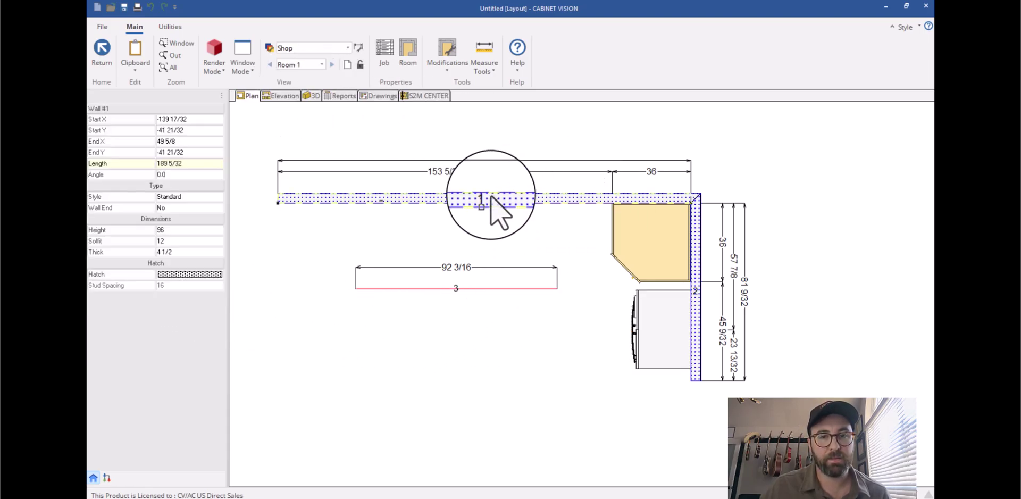
pyautogui.click(102, 52)
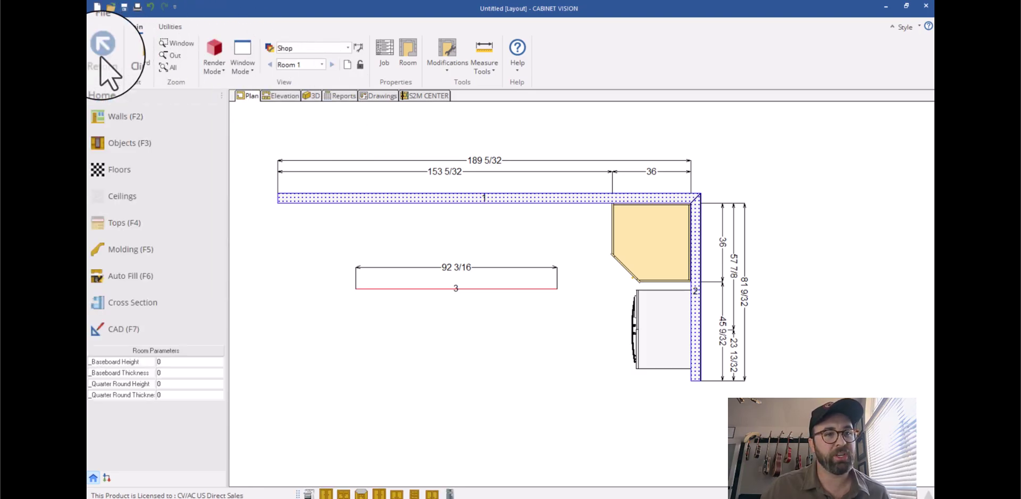
pyautogui.click(128, 143)
pyautogui.click(113, 115)
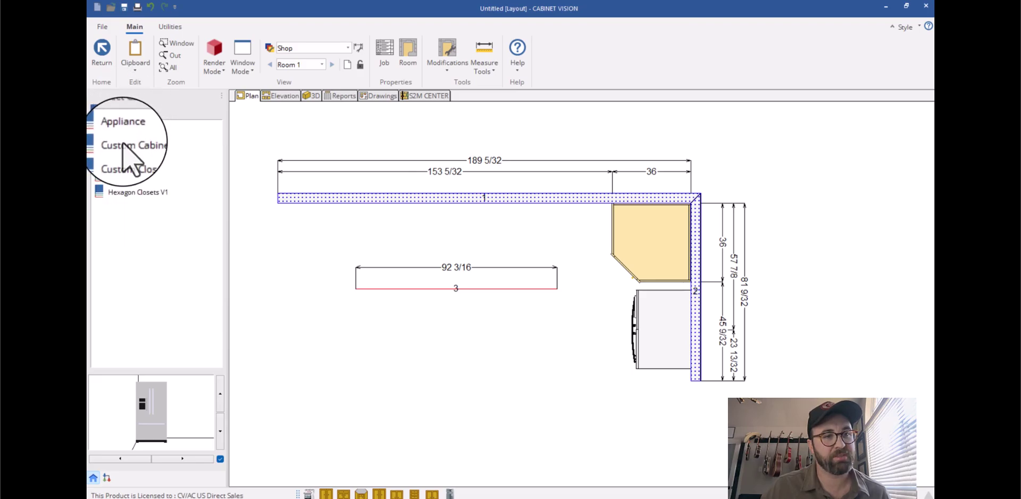
pyautogui.click(126, 144)
pyautogui.click(123, 145)
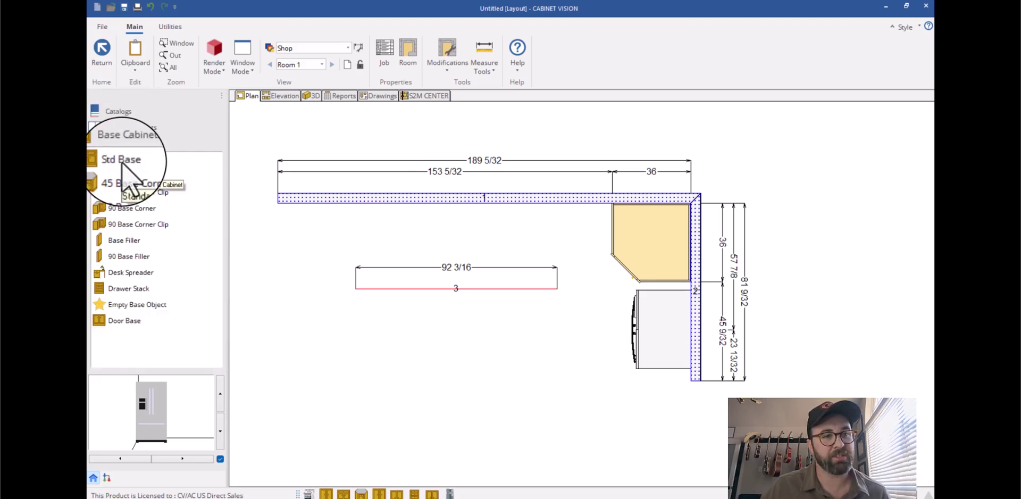
pyautogui.click(122, 159)
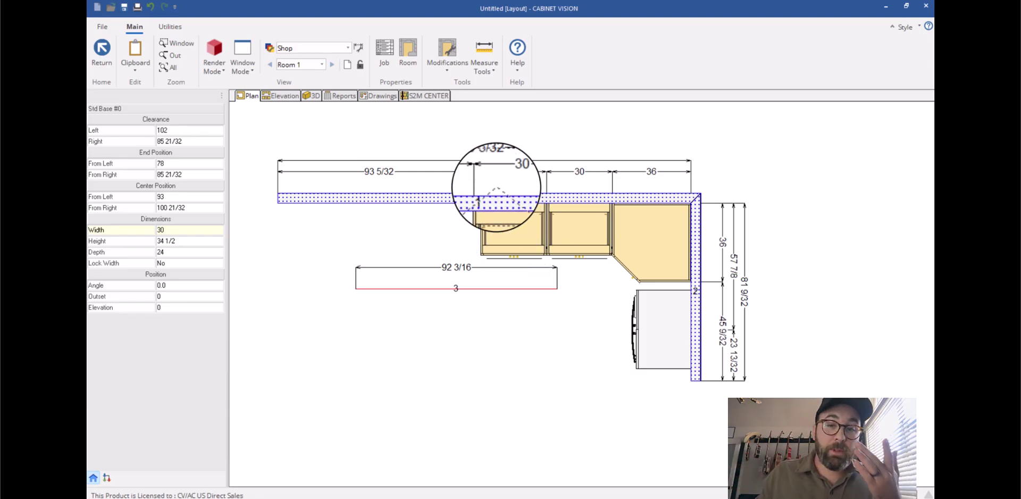
pyautogui.click(511, 235)
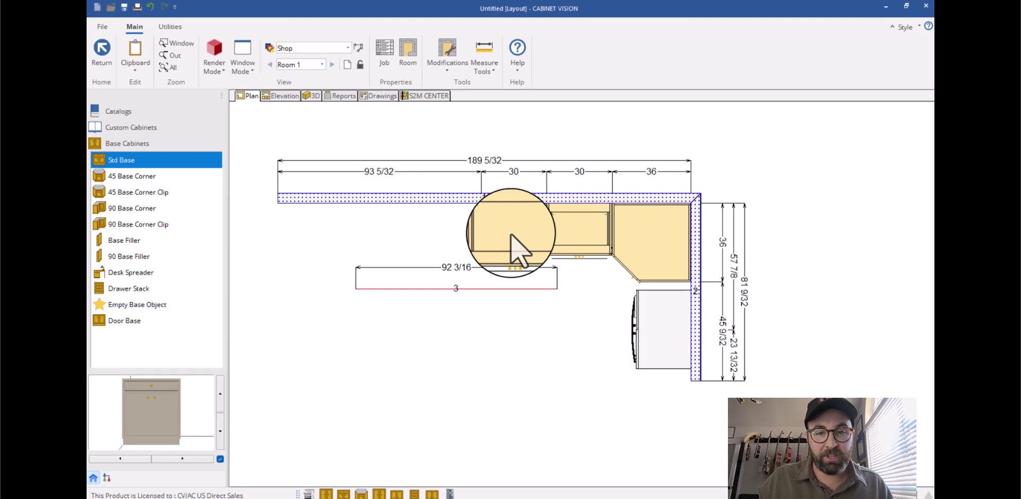
# Set the width of the base cabinet farthest from the corner to 80, stretching it to the left
pyautogui.click(531, 241)
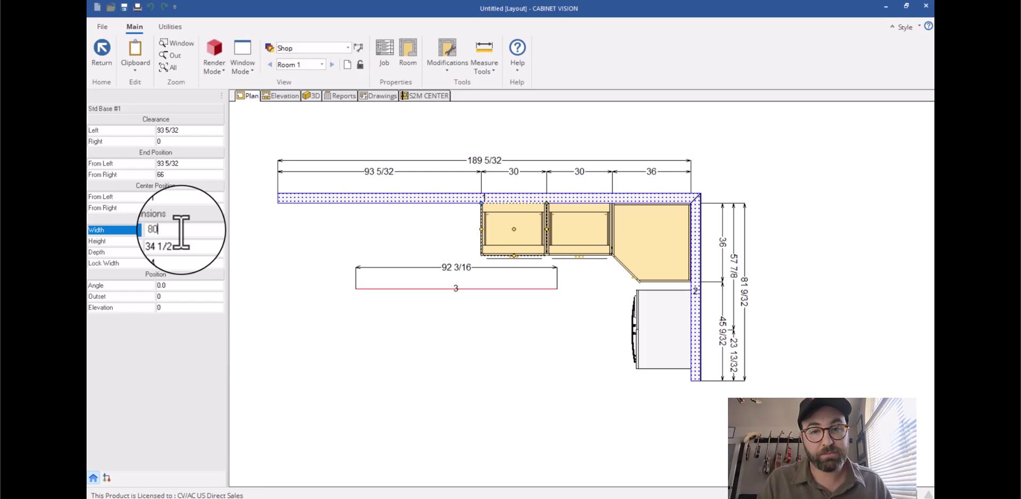
pyautogui.press('Return')
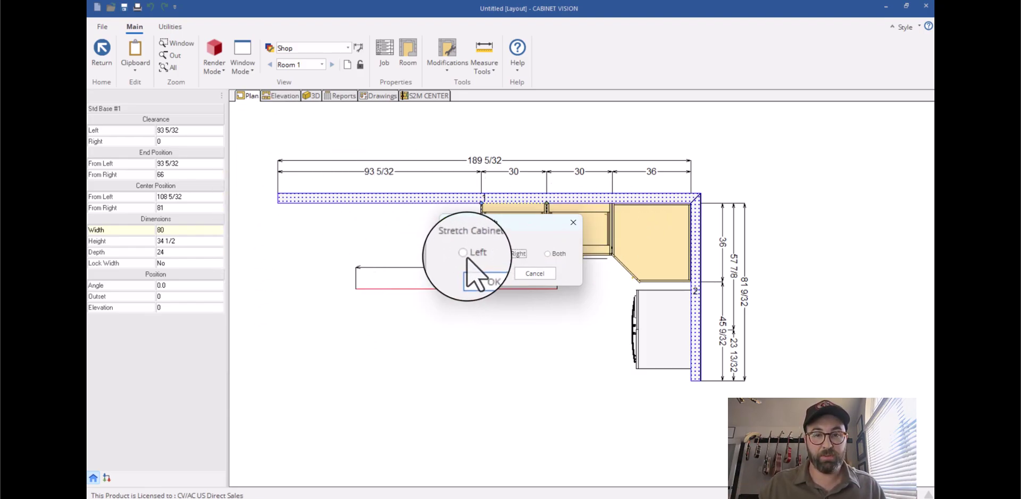
pyautogui.click(481, 273)
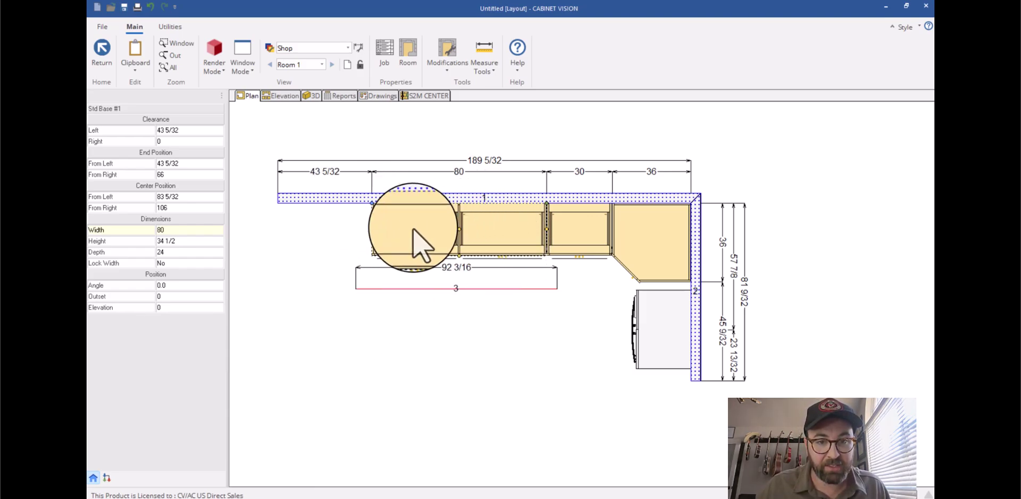
# Show the front elevation of wall 1
pyautogui.click(403, 198)
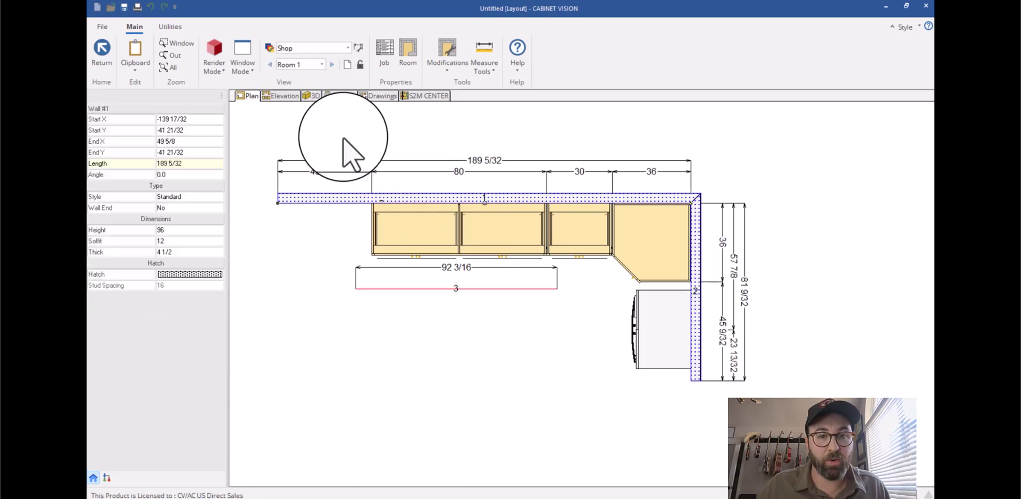
pyautogui.click(287, 97)
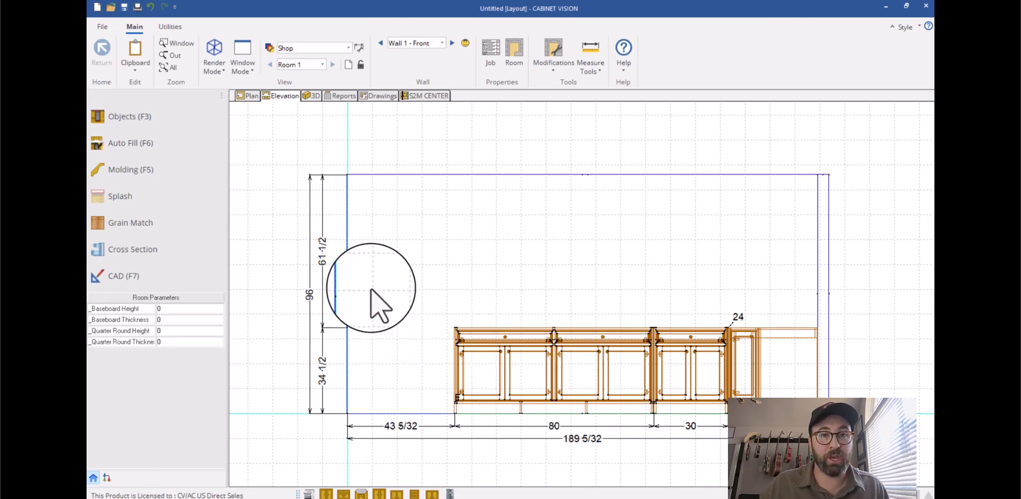
# Open the 80-wide Std Base cabinet in its section view and erase all of its face and interior parts
pyautogui.click(568, 383)
pyautogui.doubleClick(569, 382)
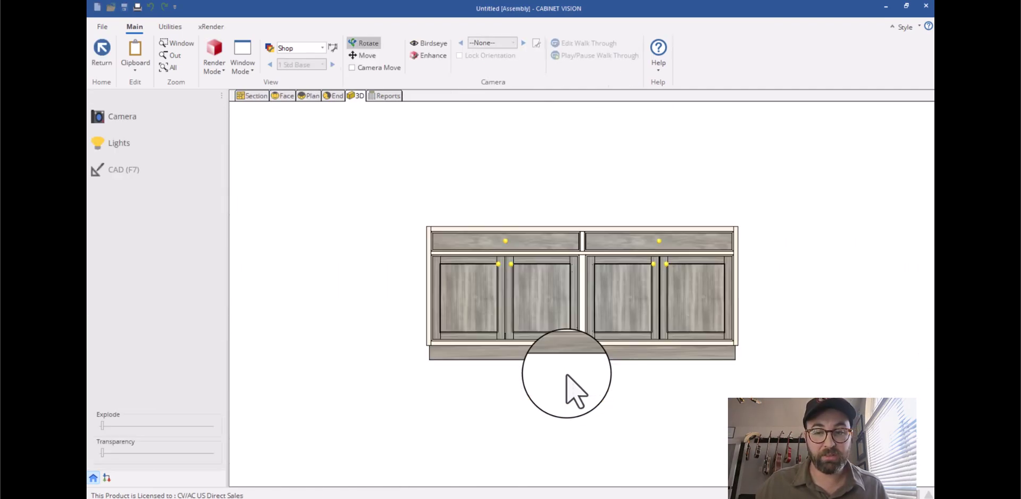
pyautogui.click(251, 96)
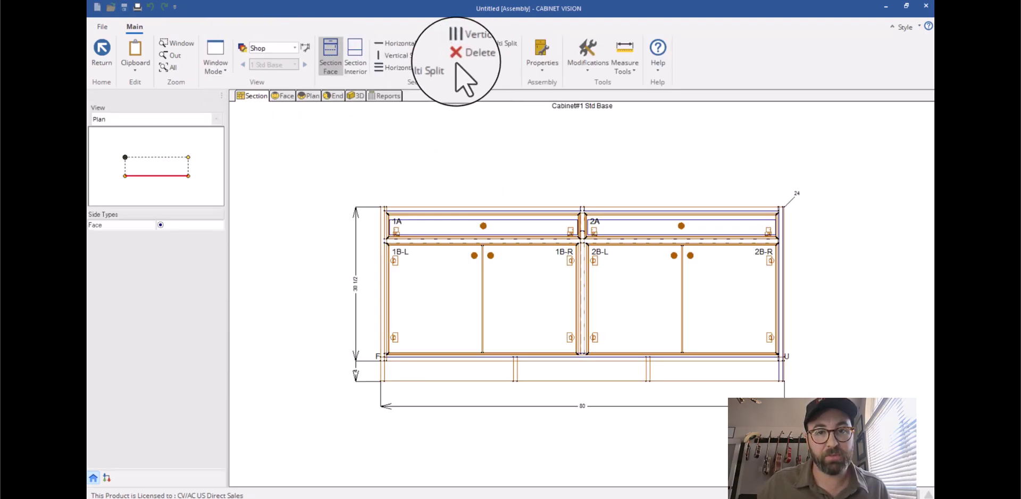
pyautogui.click(465, 56)
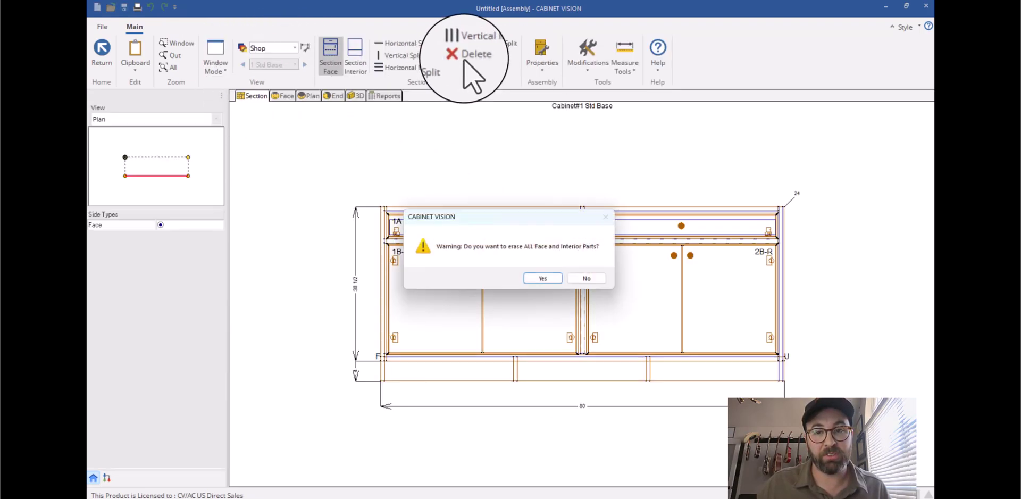
pyautogui.click(541, 281)
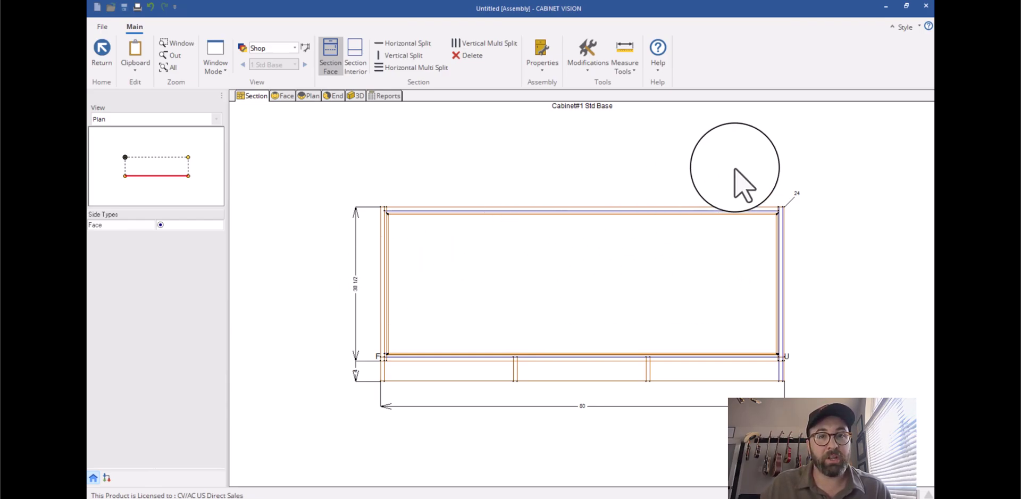
# Split the empty cabinet face vertically into 3 equal openings of the Drawer/Door type
pyautogui.click(474, 46)
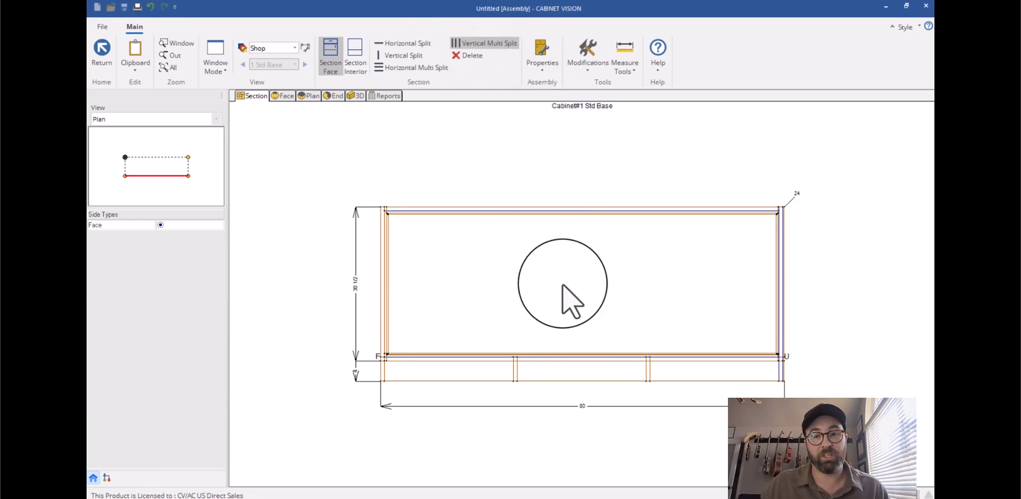
pyautogui.click(563, 284)
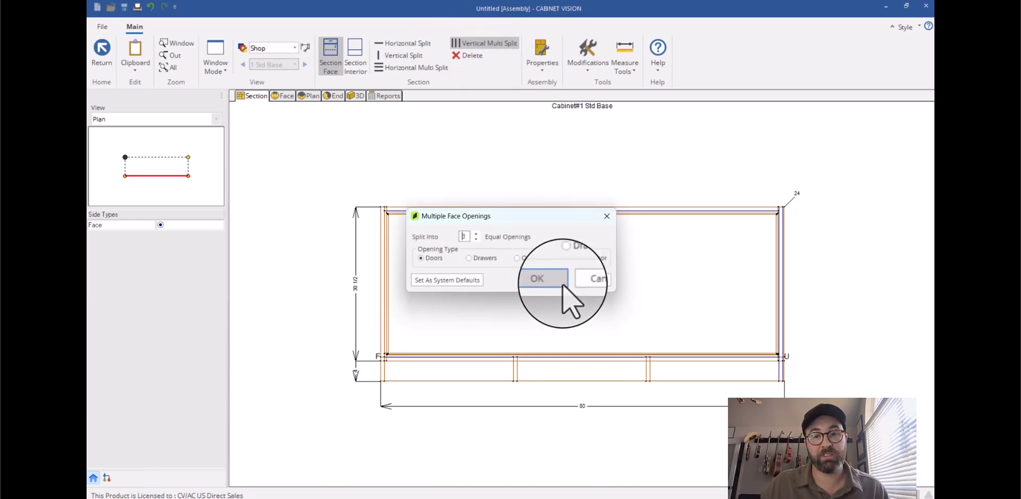
pyautogui.click(476, 235)
pyautogui.click(477, 241)
pyautogui.click(476, 240)
pyautogui.click(476, 236)
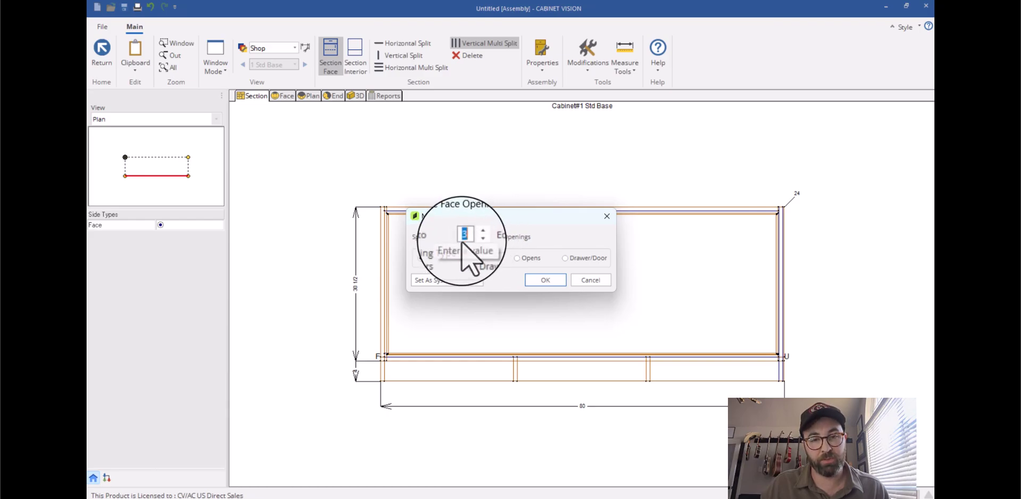
pyautogui.click(565, 257)
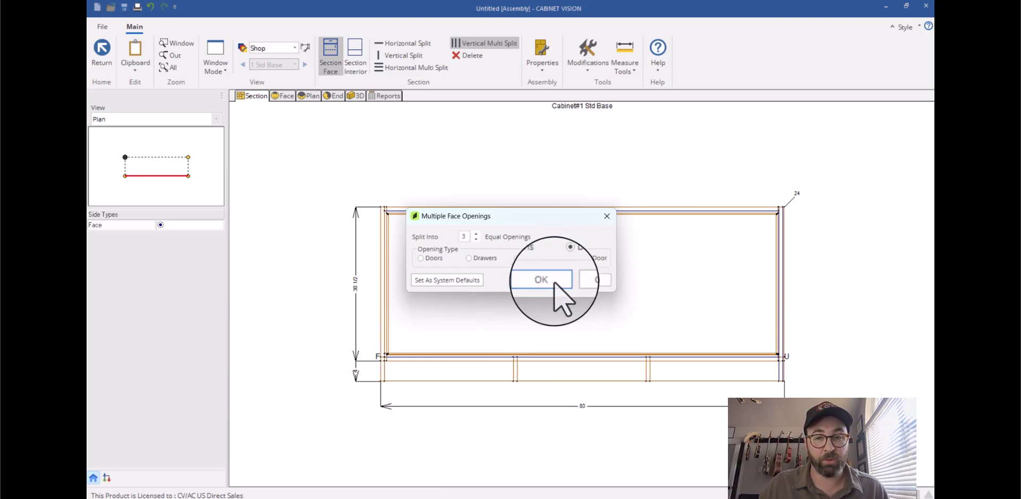
pyautogui.click(552, 282)
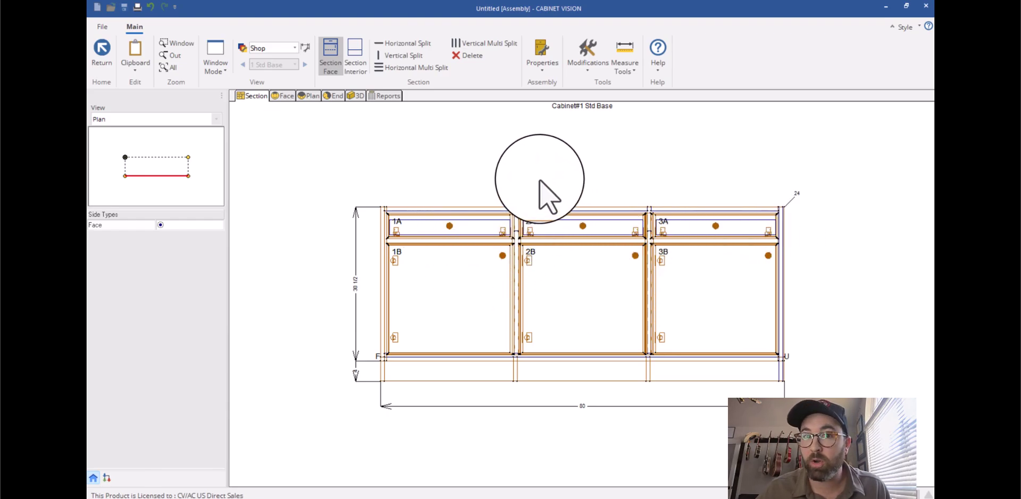
# Change the two outer door openings, 1B and 3B, to the Pair Door type
pyautogui.click(431, 300)
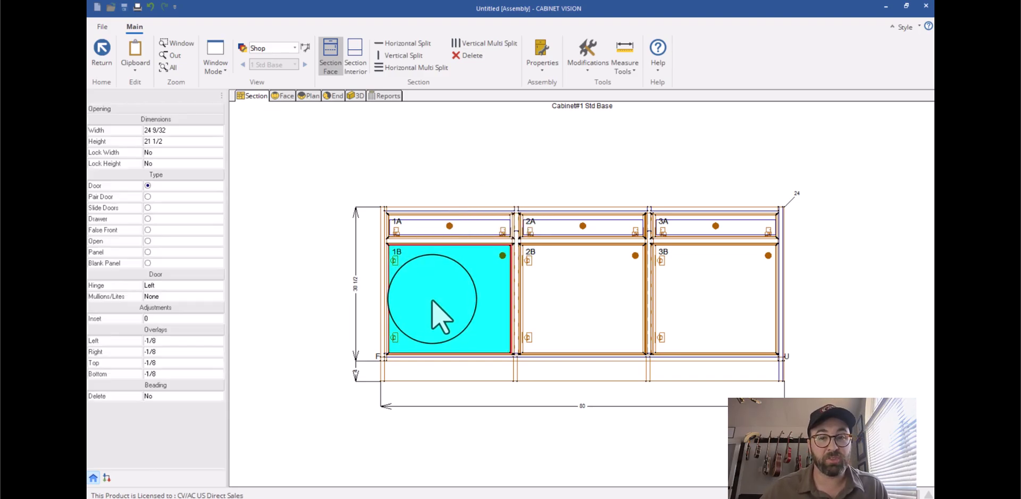
pyautogui.click(148, 196)
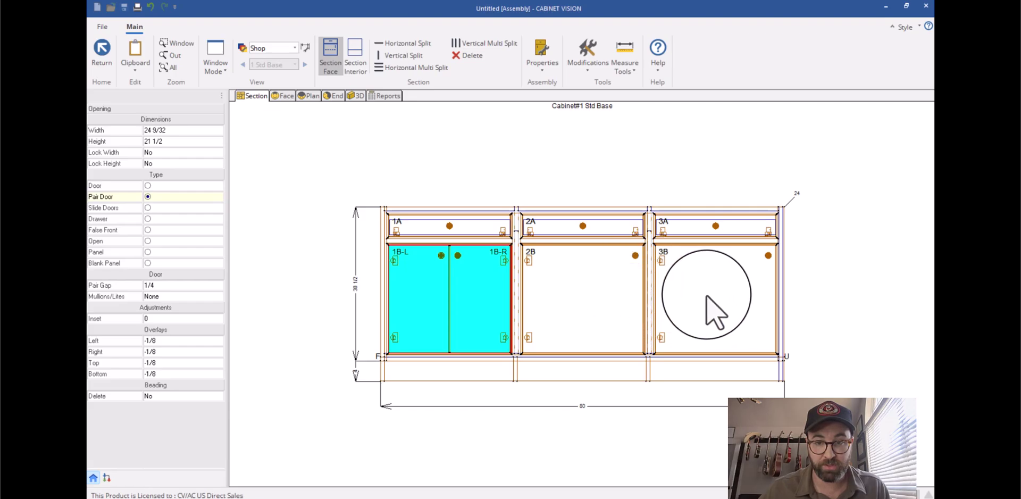
pyautogui.click(711, 309)
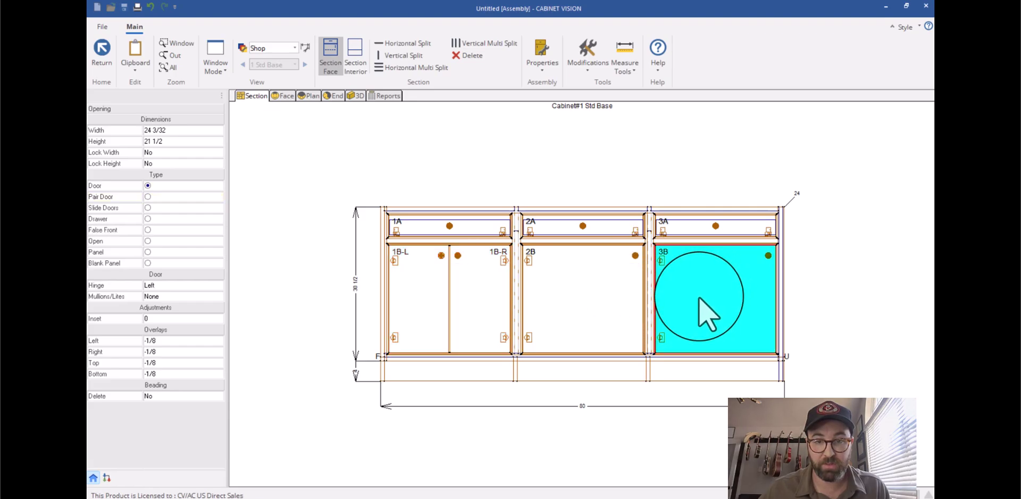
pyautogui.click(147, 196)
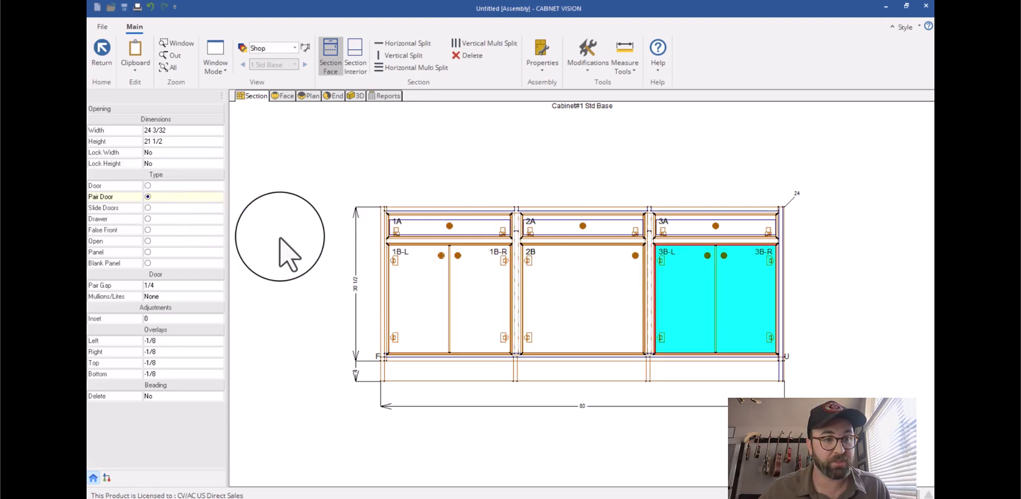
# Delete the rail between the drawer and the door in the middle section to make one open space
pyautogui.click(565, 289)
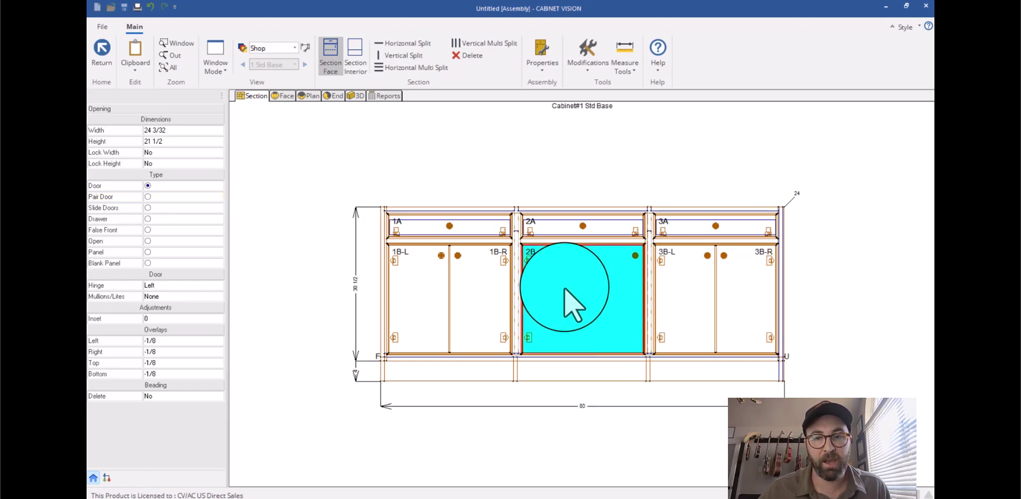
pyautogui.click(580, 241)
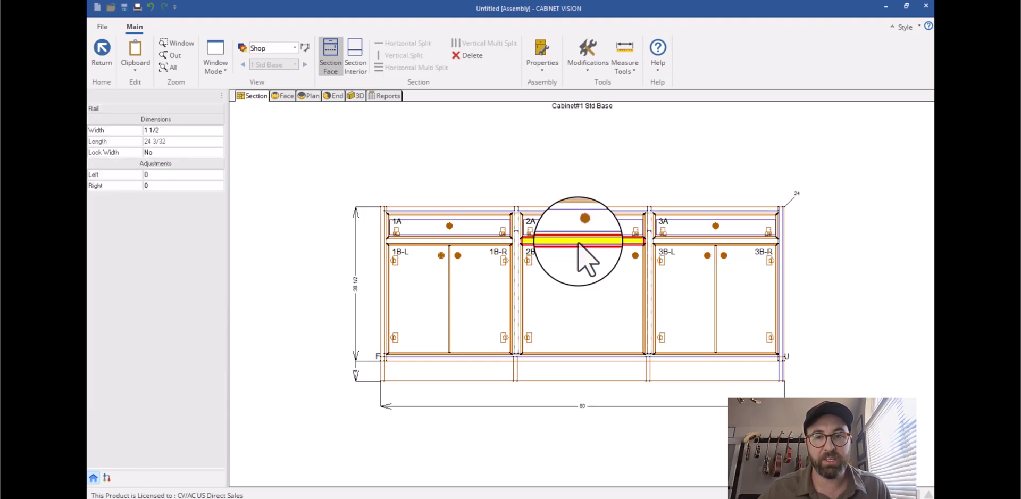
pyautogui.click(466, 56)
pyautogui.click(467, 57)
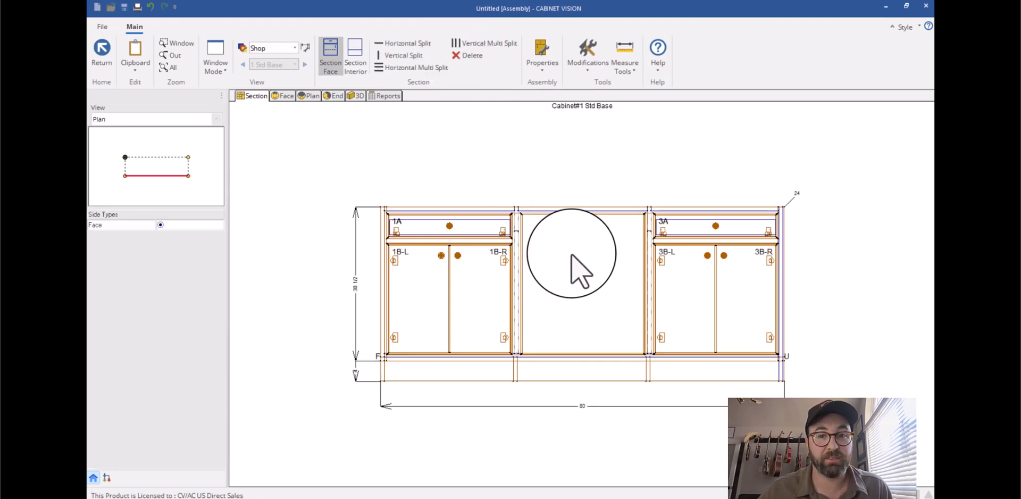
# Split the middle opening horizontally into four drawer openings
pyautogui.click(581, 272)
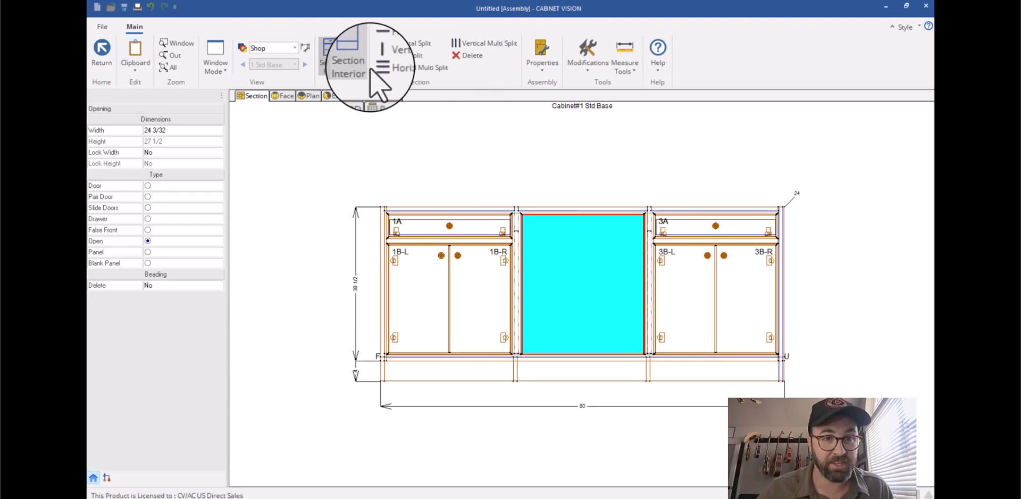
pyautogui.click(396, 68)
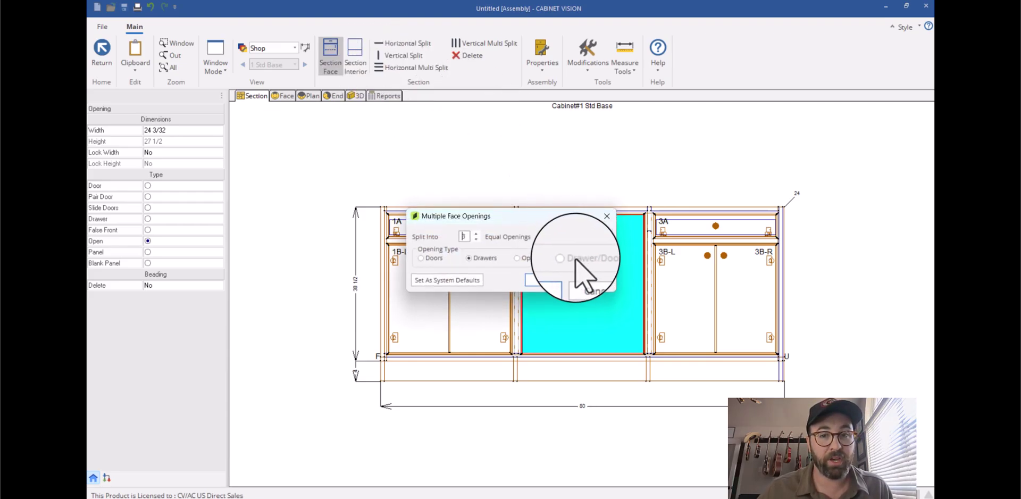
pyautogui.doubleClick(465, 236)
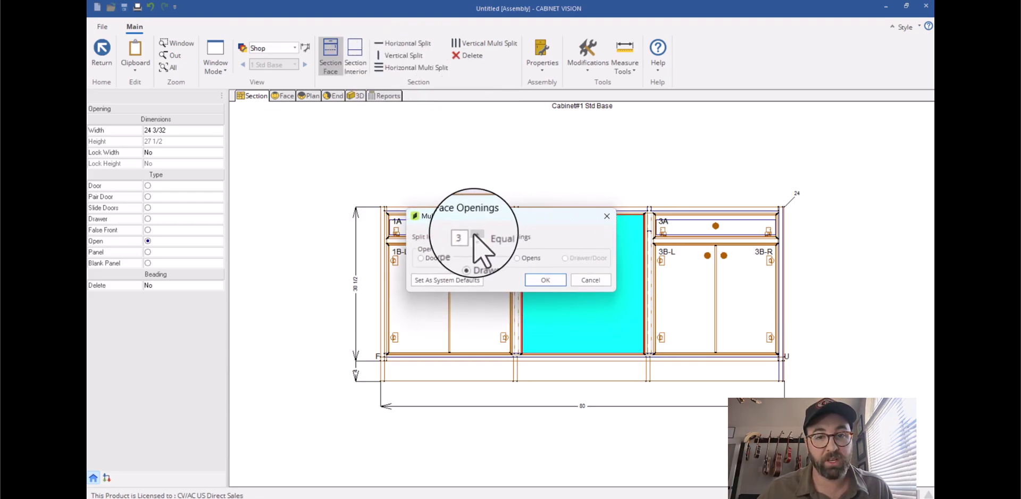
pyautogui.click(550, 280)
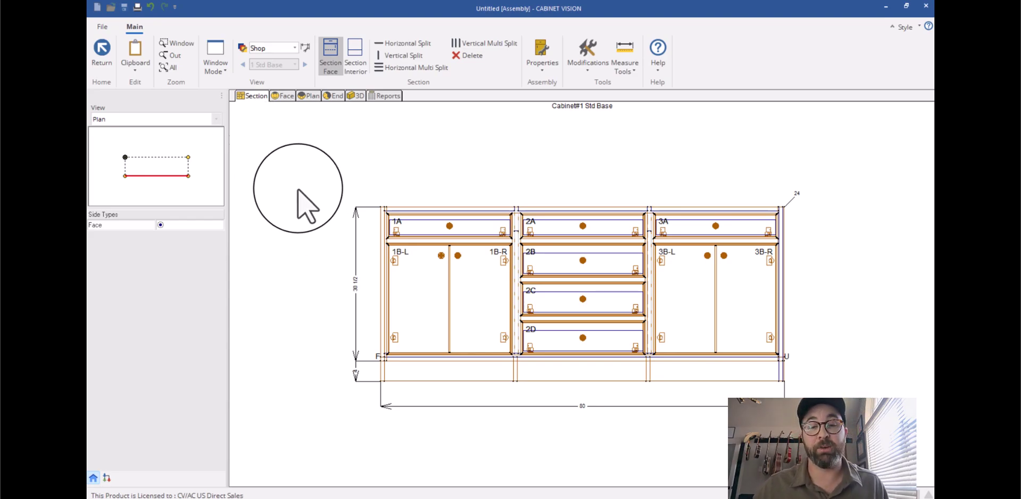
# Return to the room layout and view it in 3D from an angle above the cabinet run
pyautogui.click(109, 56)
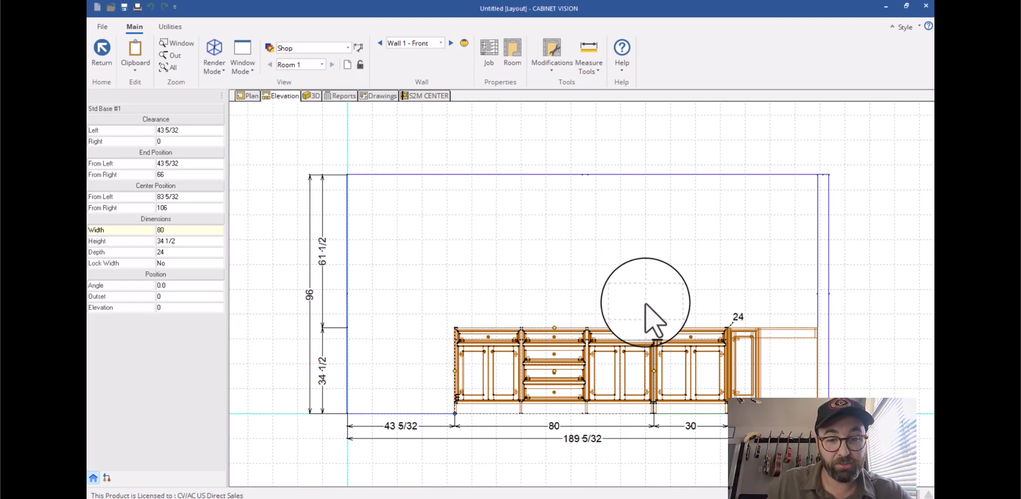
pyautogui.click(311, 95)
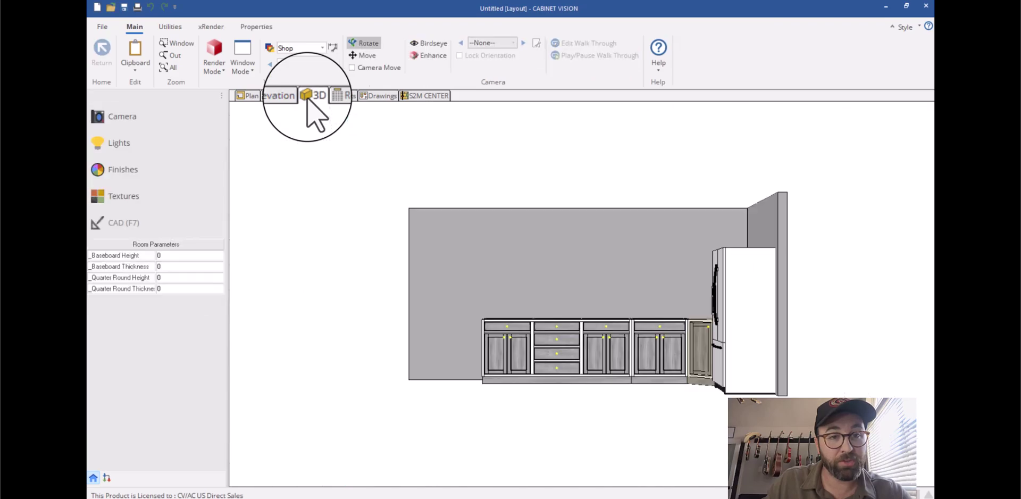
pyautogui.moveTo(489, 234)
pyautogui.mouseDown()
pyautogui.moveTo(498, 239)
pyautogui.moveTo(452, 259)
pyautogui.moveTo(439, 286)
pyautogui.moveTo(467, 296)
pyautogui.moveTo(551, 287)
pyautogui.moveTo(552, 278)
pyautogui.mouseUp()
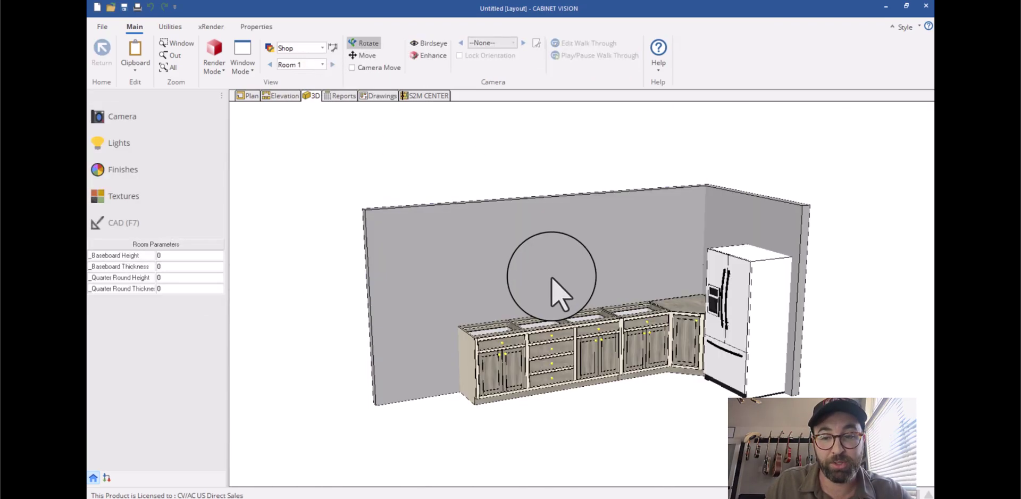
# Send the room's plan view to the drawings as a live scene
pyautogui.click(248, 96)
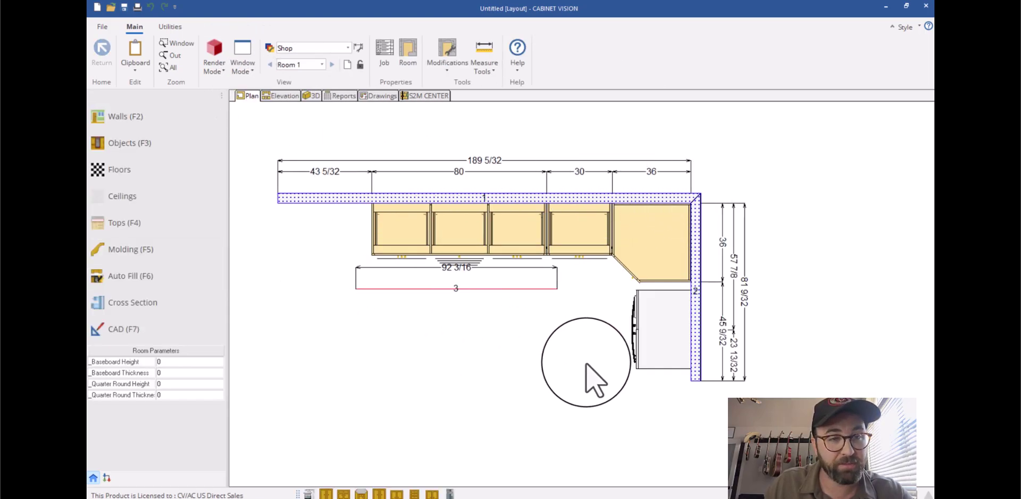
pyautogui.rightClick(521, 314)
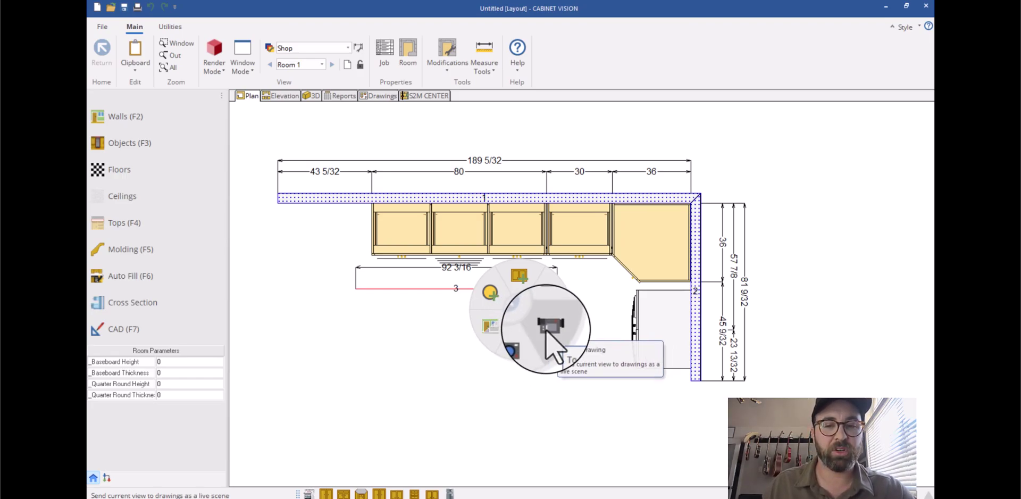
pyautogui.click(548, 334)
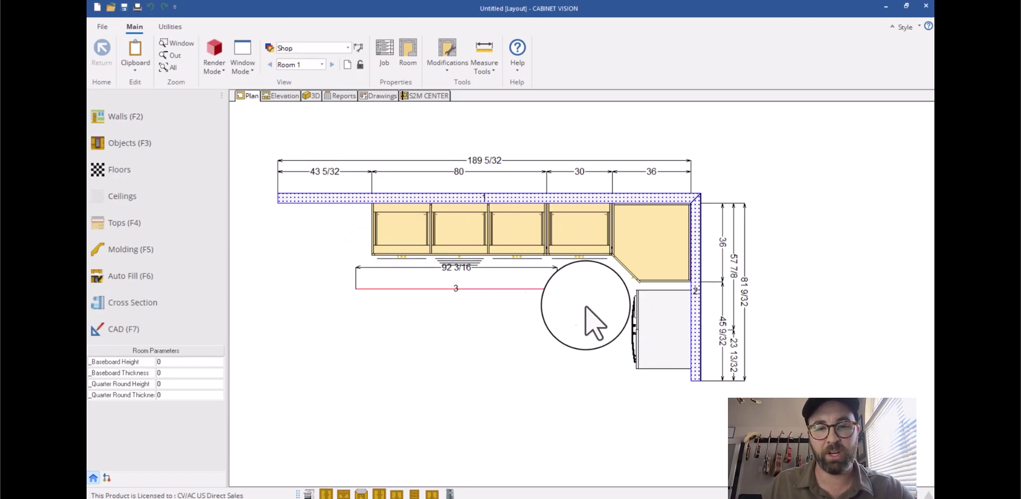
# Bring up the elevation of wall 1, check the wall's back side and return to its front
pyautogui.click(279, 95)
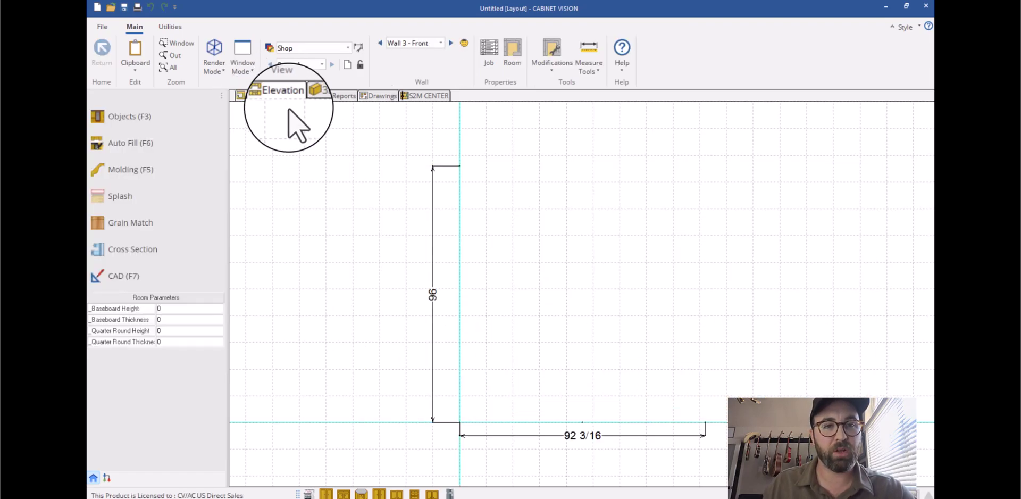
pyautogui.click(380, 43)
pyautogui.click(379, 43)
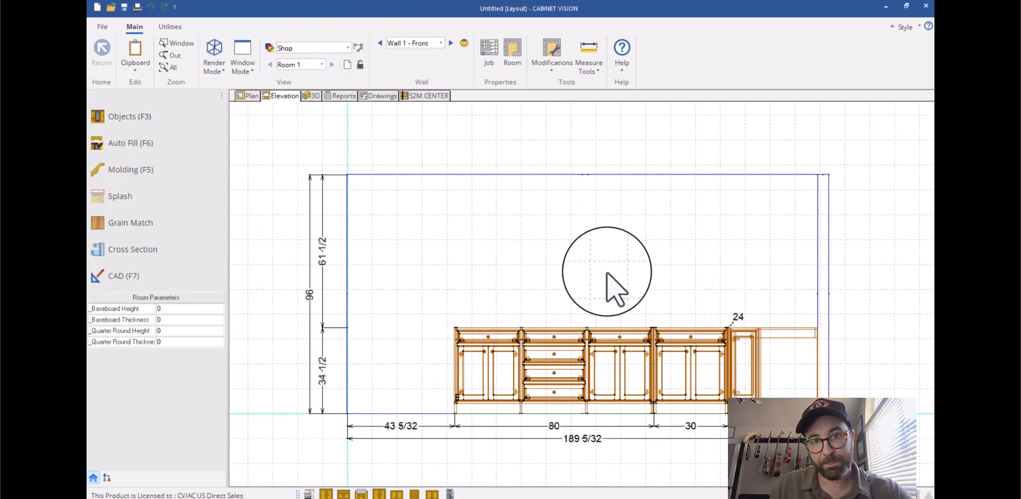
pyautogui.click(464, 42)
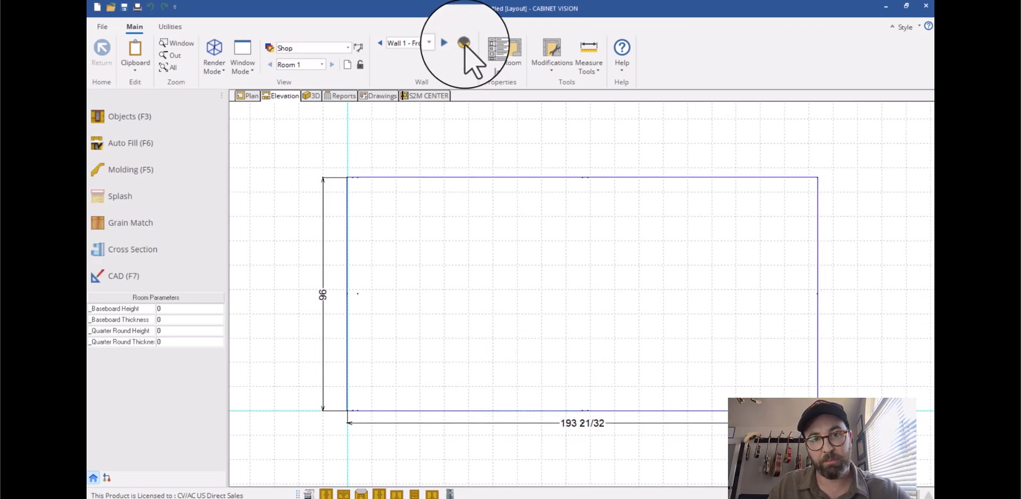
pyautogui.click(463, 43)
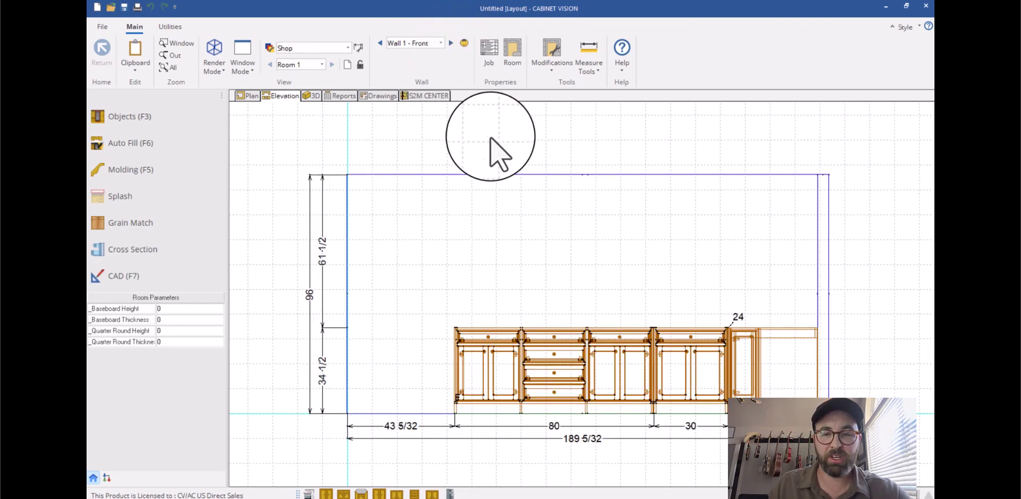
# Send the front elevation of wall 1 to the drawings, once as a live scene and once as a non-live scene
pyautogui.rightClick(570, 278)
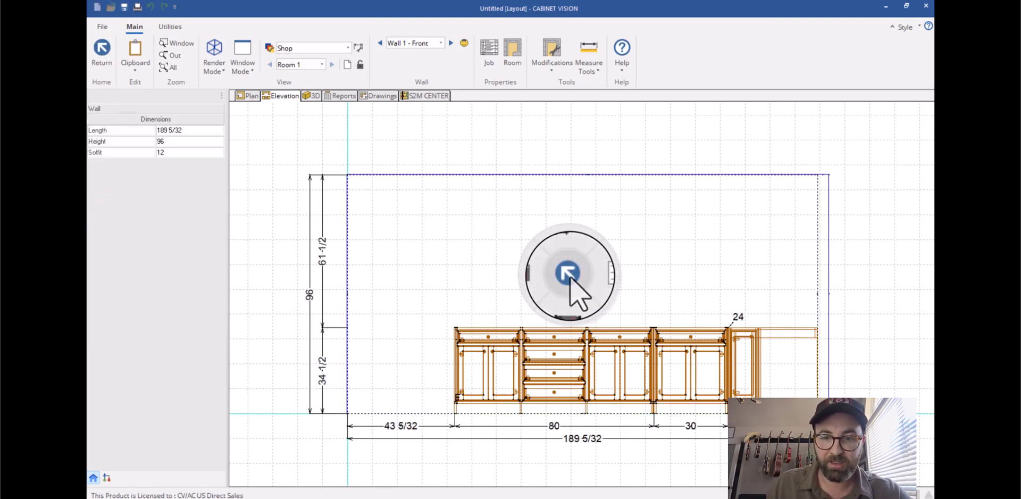
pyautogui.click(568, 315)
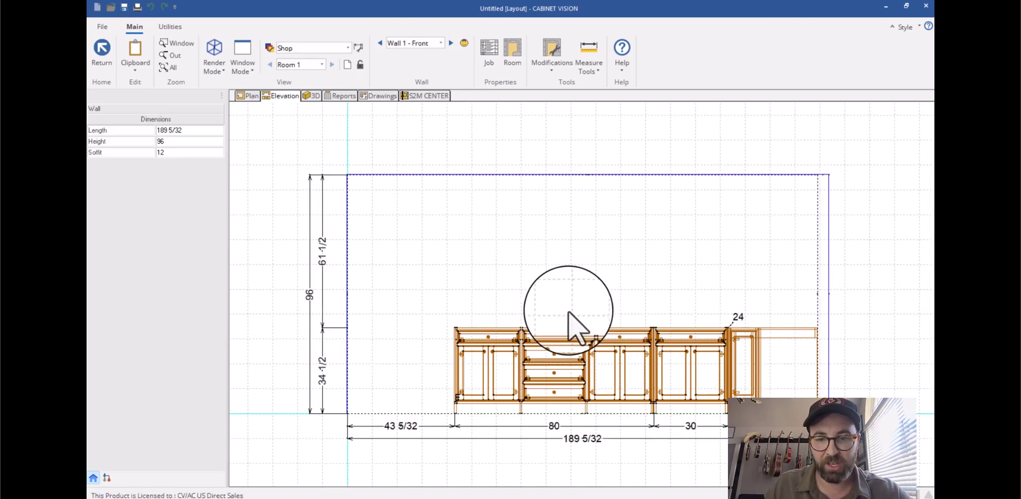
pyautogui.rightClick(568, 263)
pyautogui.click(529, 264)
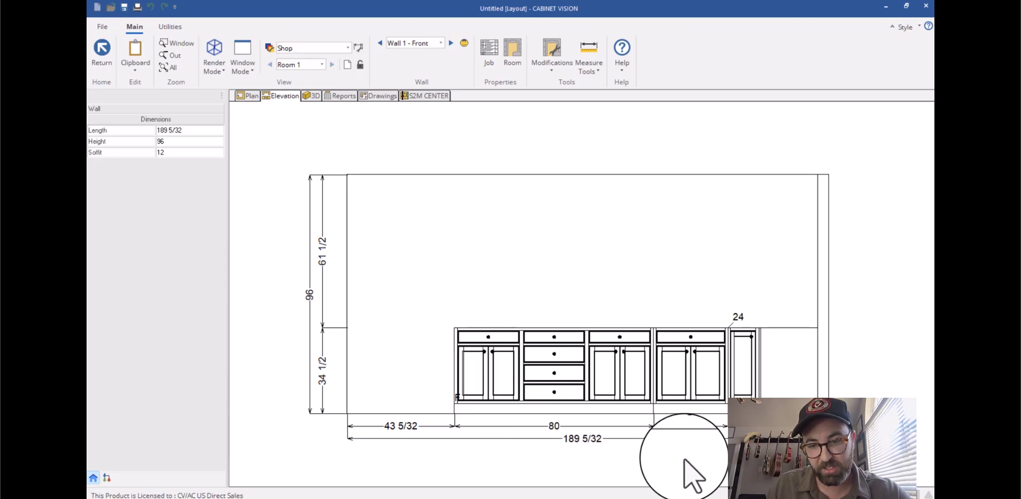
# Send the angled 3D view of the room to the drawings as a live scene and open the drawing sheet
pyautogui.click(313, 95)
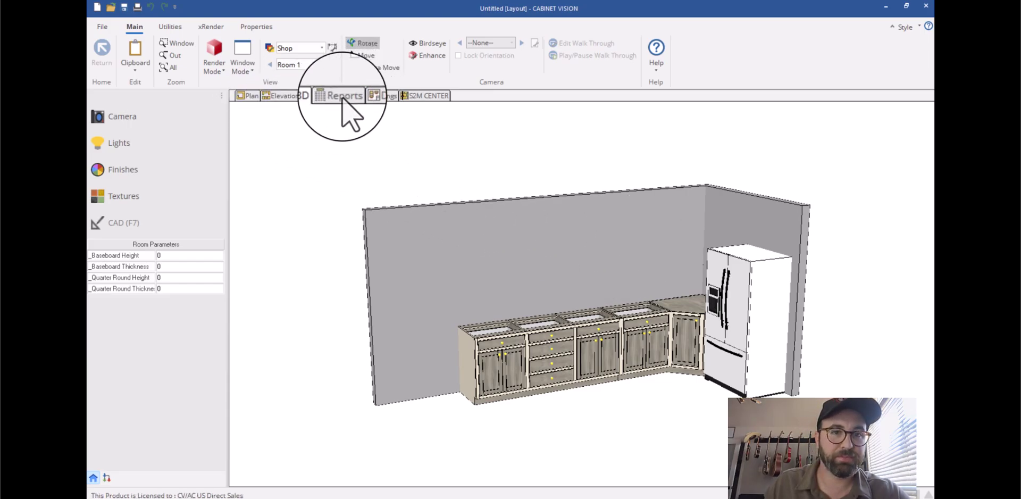
pyautogui.click(378, 98)
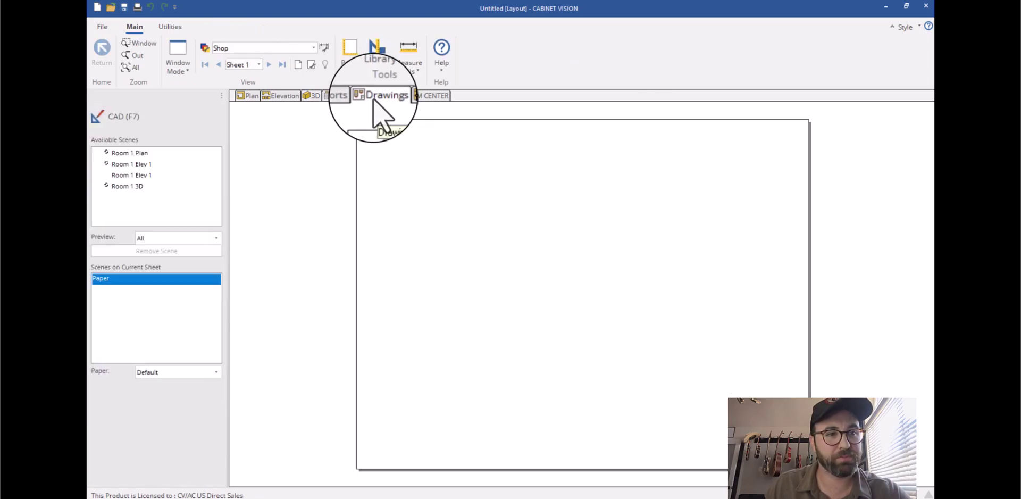
# Preview the available title blocks and apply Large Format - Submittal to the drawing sheet
pyautogui.rightClick(551, 251)
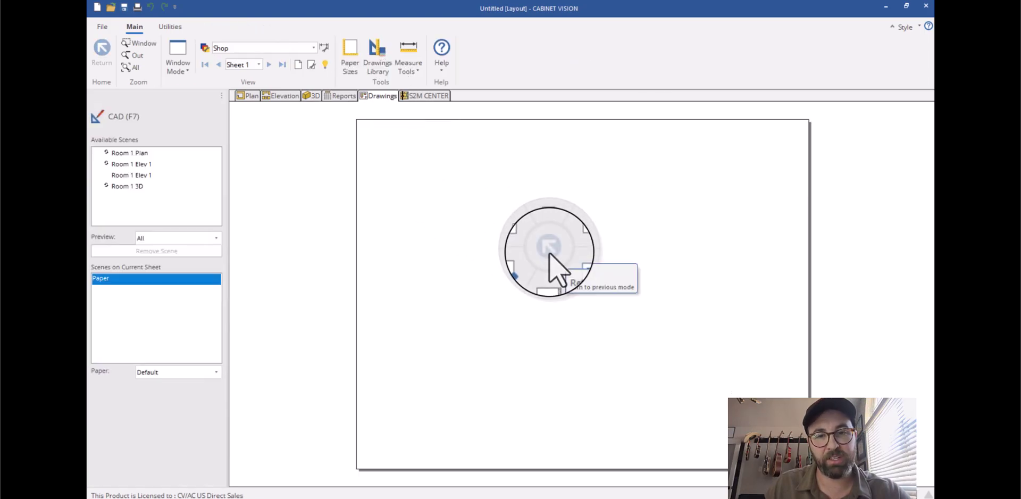
pyautogui.click(551, 274)
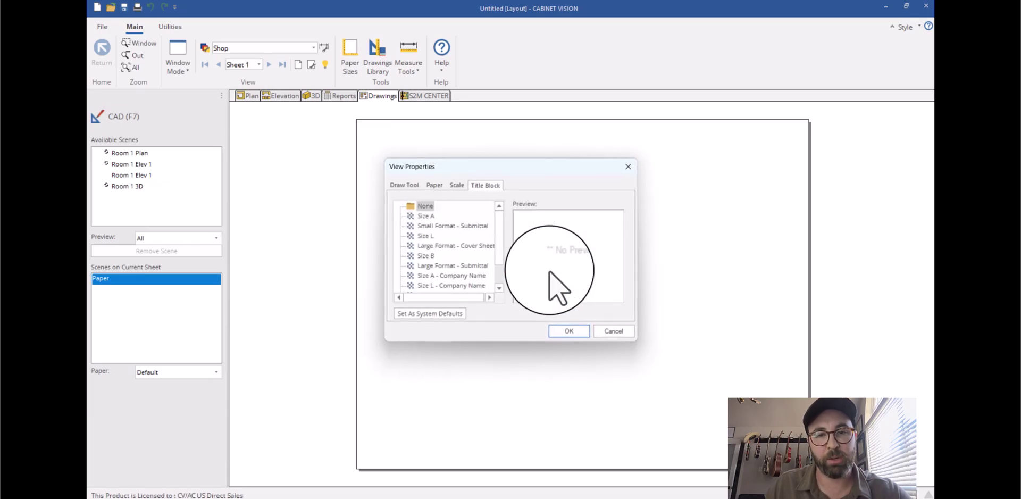
pyautogui.click(444, 227)
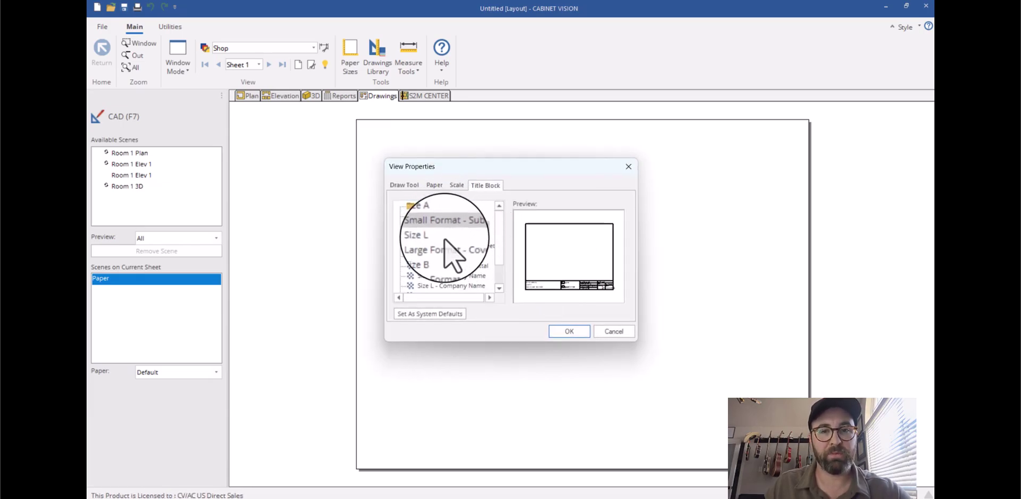
pyautogui.click(446, 245)
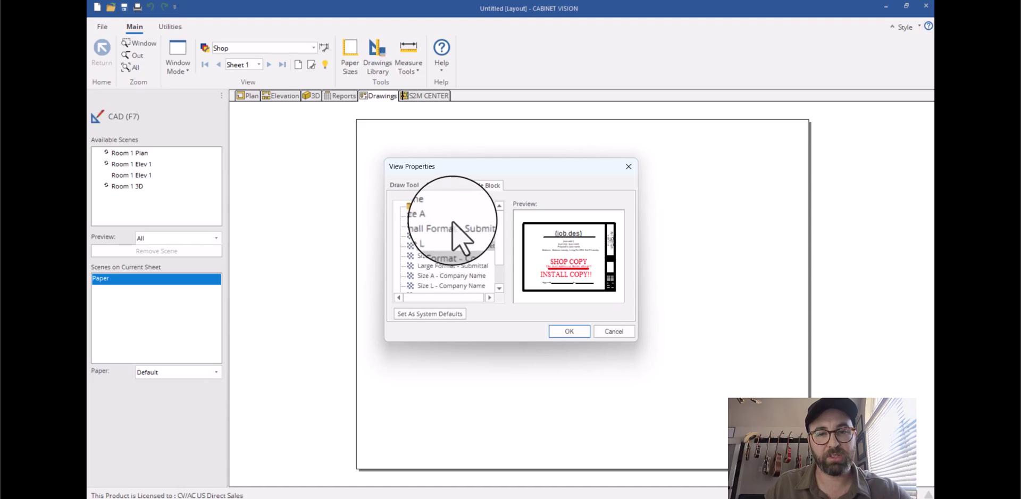
pyautogui.click(451, 266)
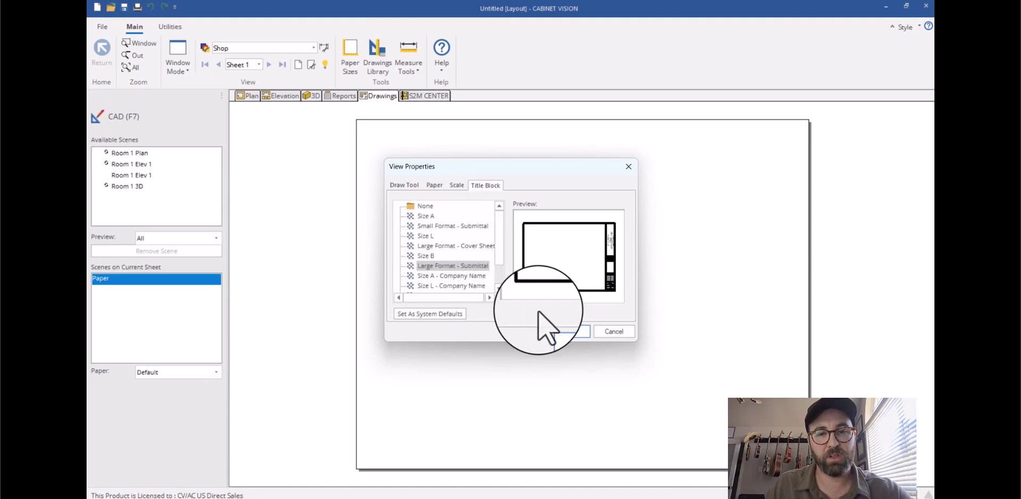
pyautogui.click(568, 331)
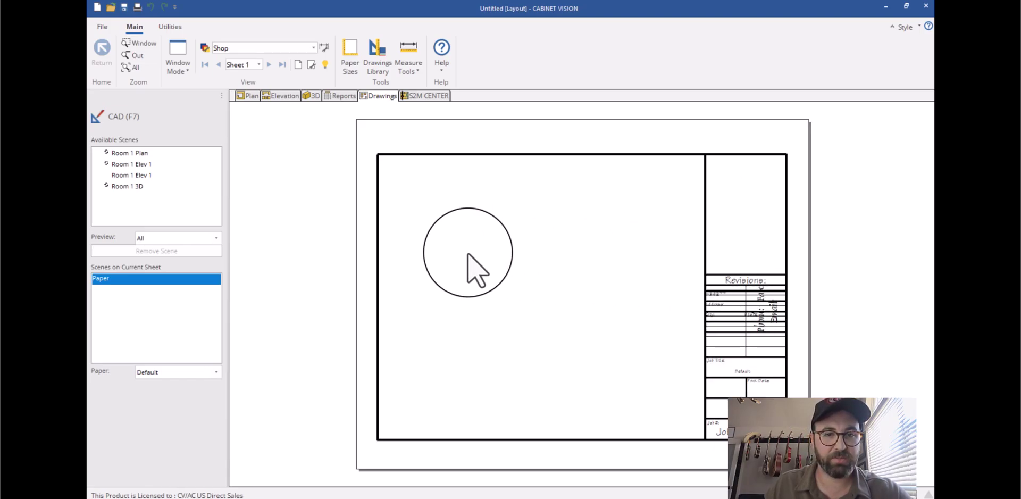
# Place the Room 1 Plan scene in the upper part of the sheet and the Room 1 3D scene below it
pyautogui.click(123, 153)
pyautogui.moveTo(122, 153); pyautogui.dragTo(390, 248)
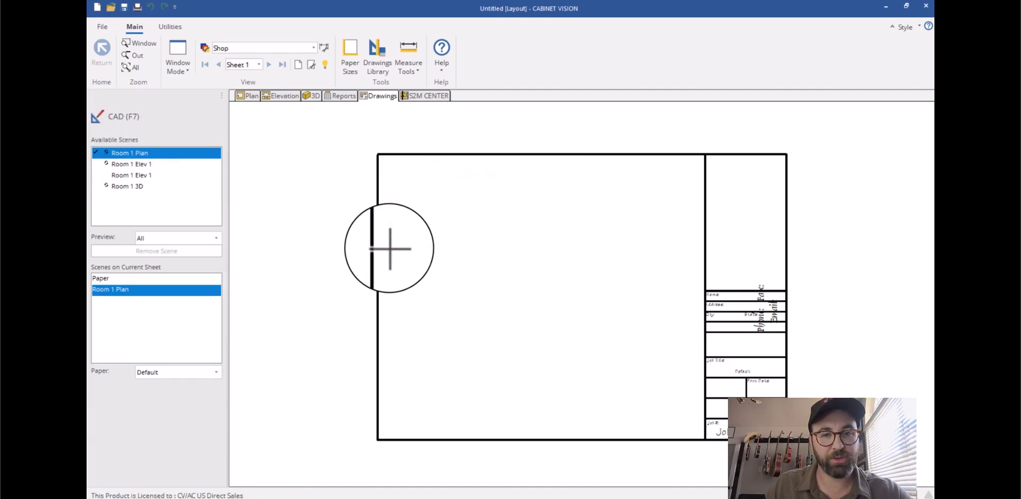
pyautogui.moveTo(576, 248); pyautogui.dragTo(662, 290)
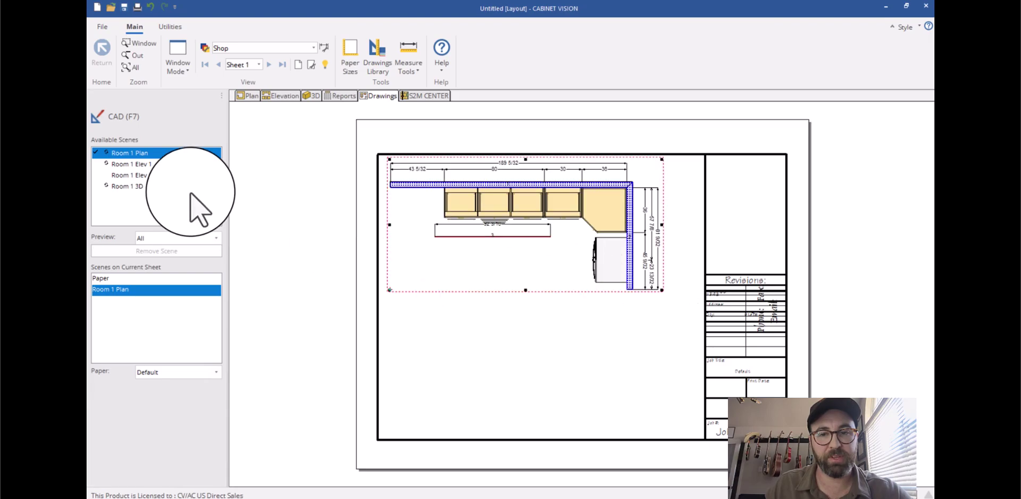
pyautogui.click(136, 186)
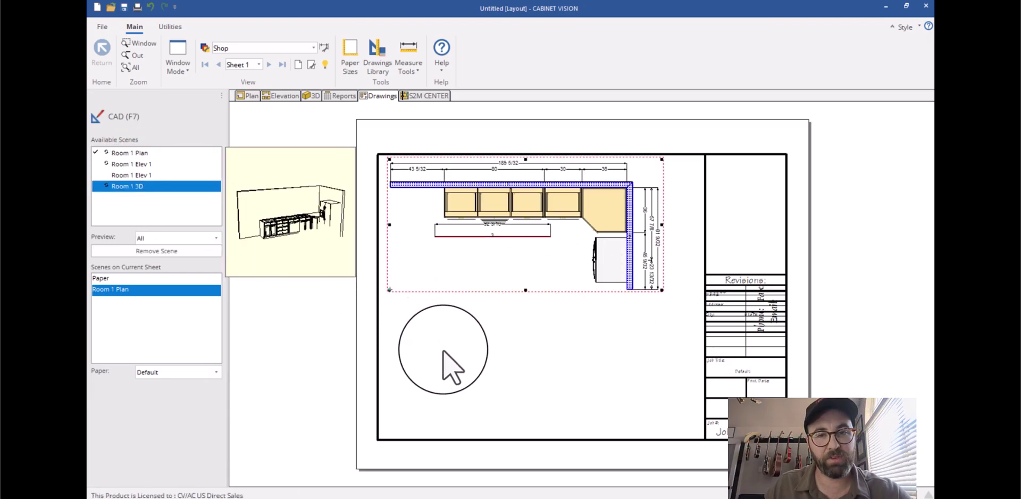
pyautogui.moveTo(133, 186); pyautogui.dragTo(400, 417)
pyautogui.moveTo(524, 348); pyautogui.dragTo(604, 304)
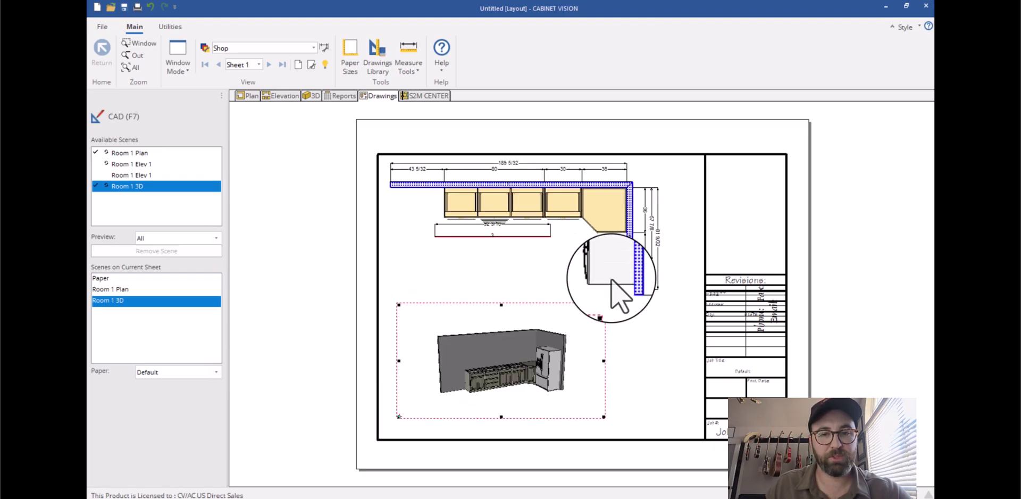
# Draw a CAD leader on the paper from the long wall in the 3D scene to the blank area beside it
pyautogui.click(315, 236)
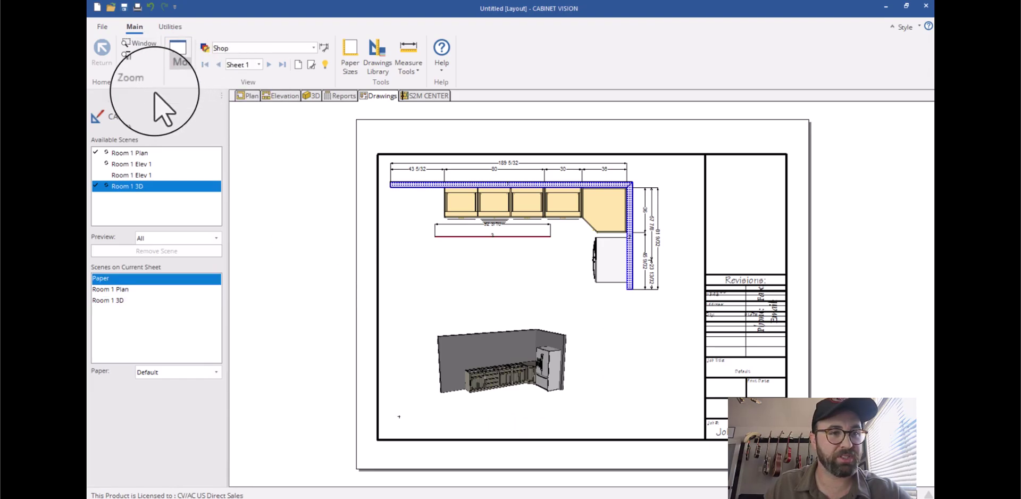
pyautogui.click(125, 118)
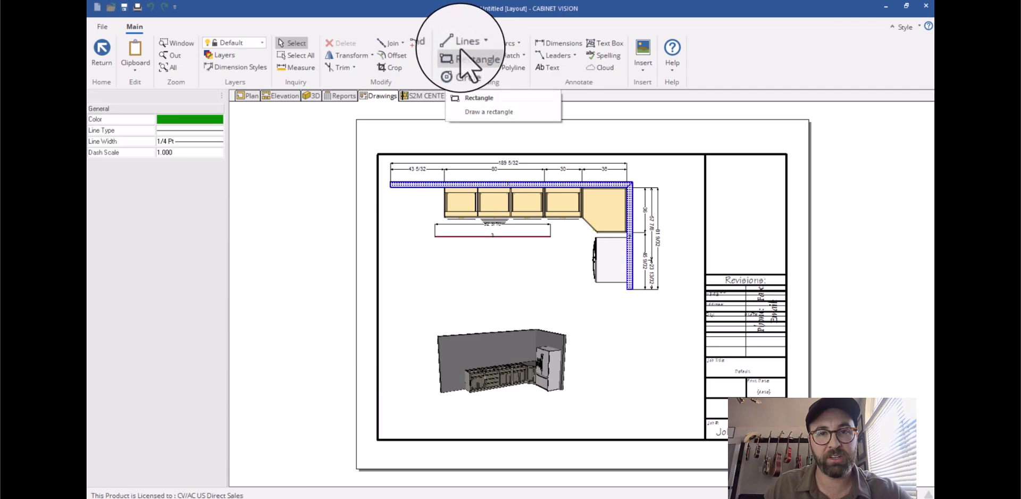
pyautogui.click(555, 55)
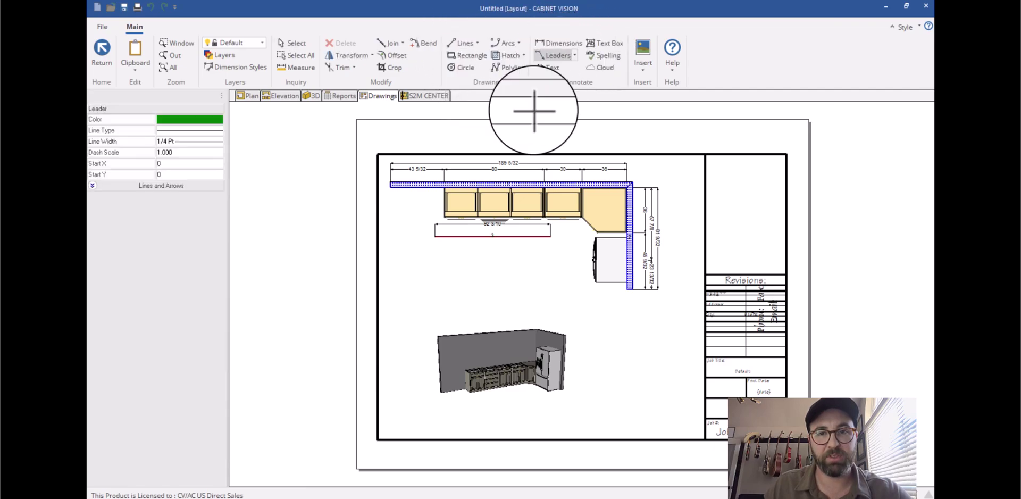
pyautogui.click(488, 340)
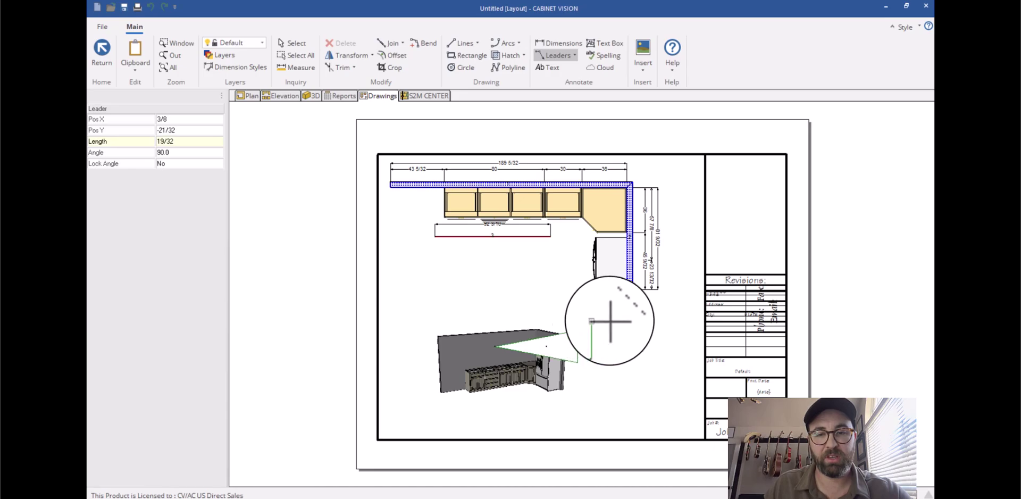
pyautogui.click(654, 313)
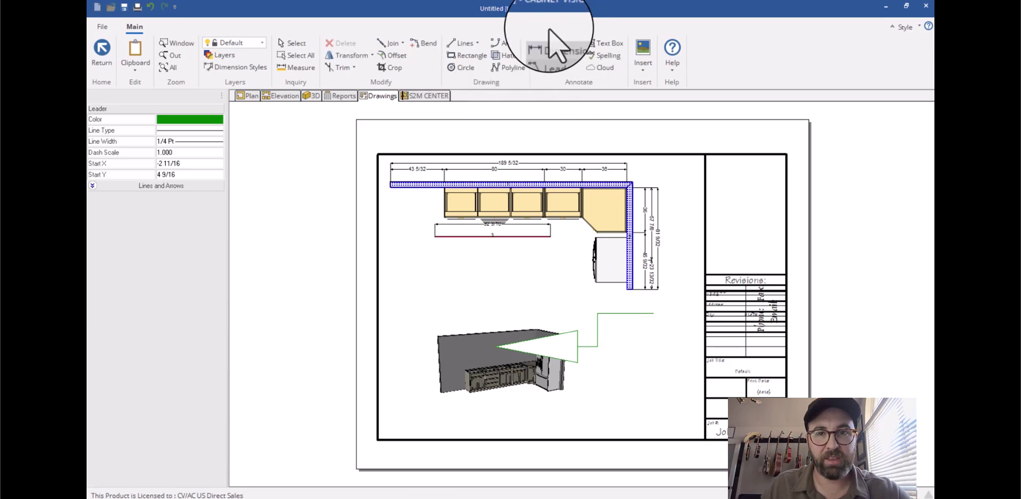
# Add the text "Floating shelves," above the leader's tail and leave CAD mode
pyautogui.click(547, 67)
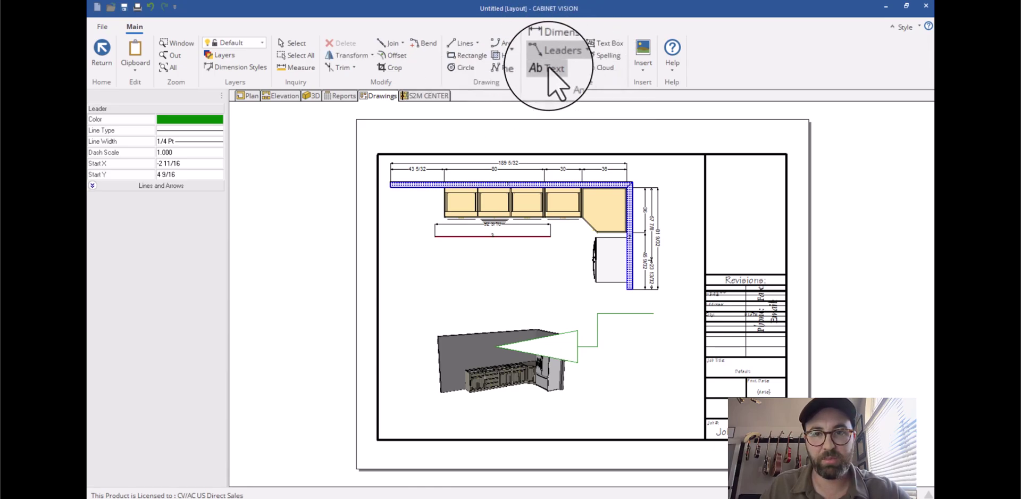
pyautogui.click(611, 306)
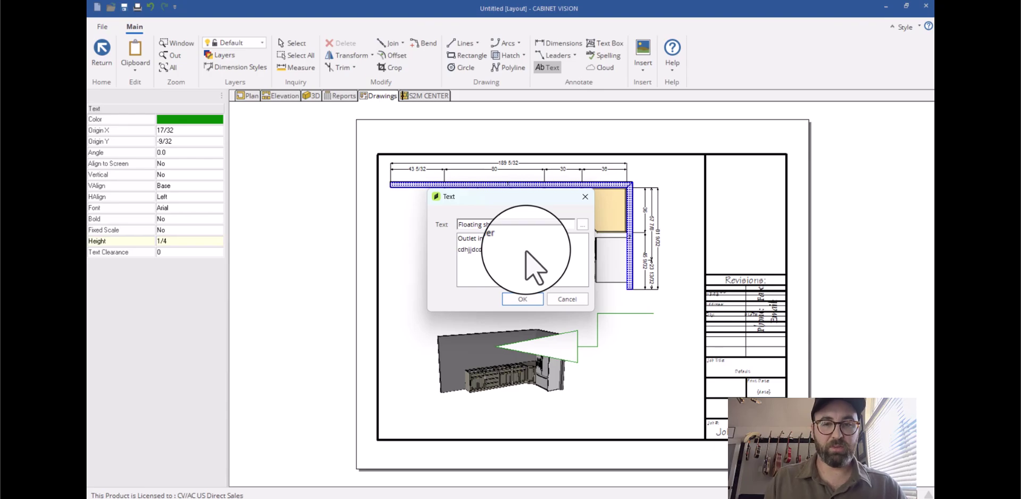
pyautogui.click(521, 299)
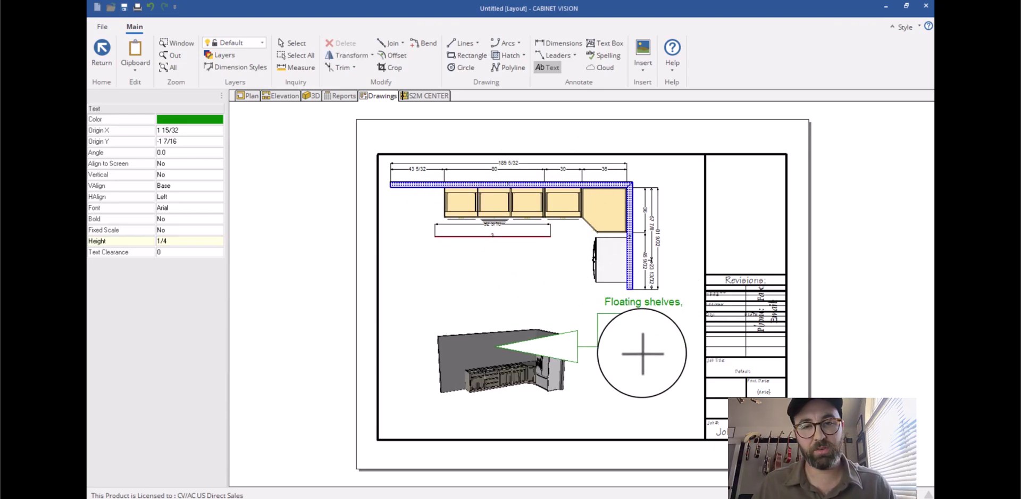
pyautogui.click(103, 49)
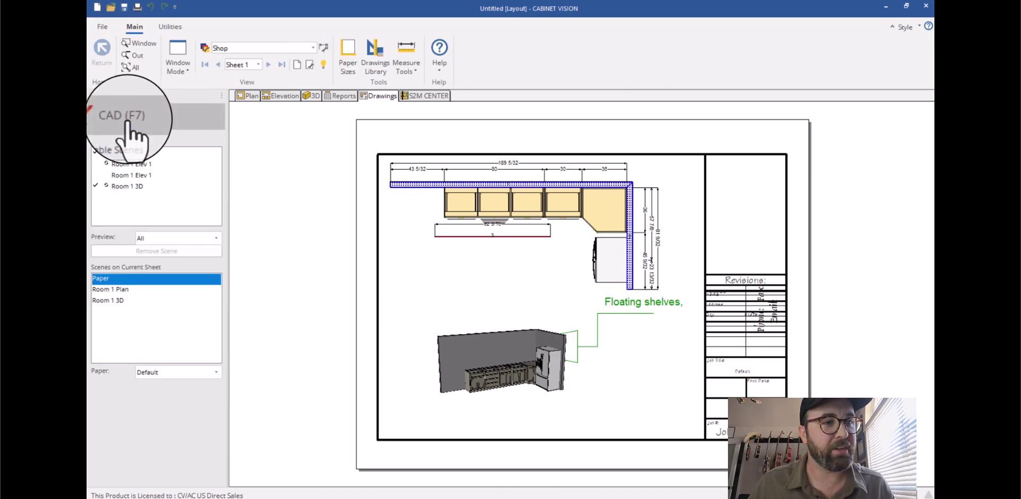
# Compare the annotated drawing sheet with the room's plan, elevation and 3D views, ending on the sheet
pyautogui.click(126, 118)
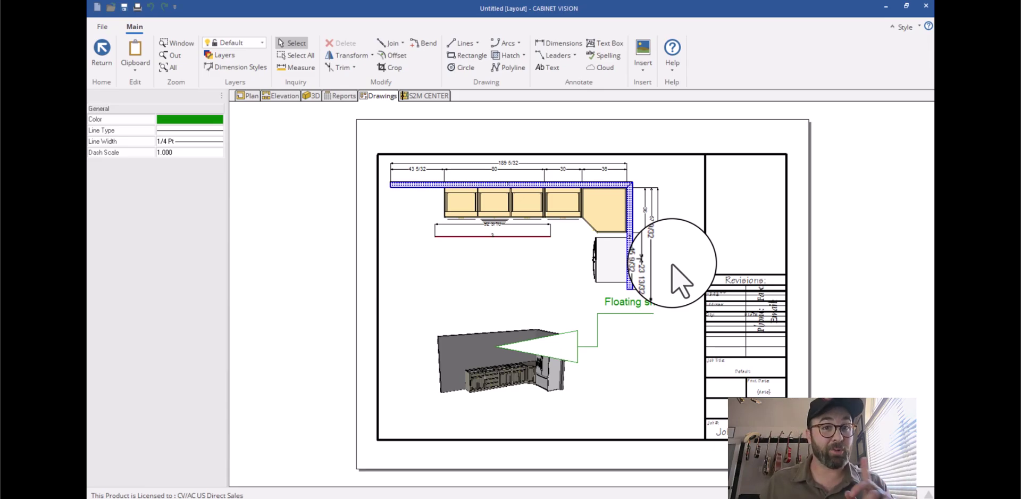
pyautogui.click(236, 96)
pyautogui.click(270, 97)
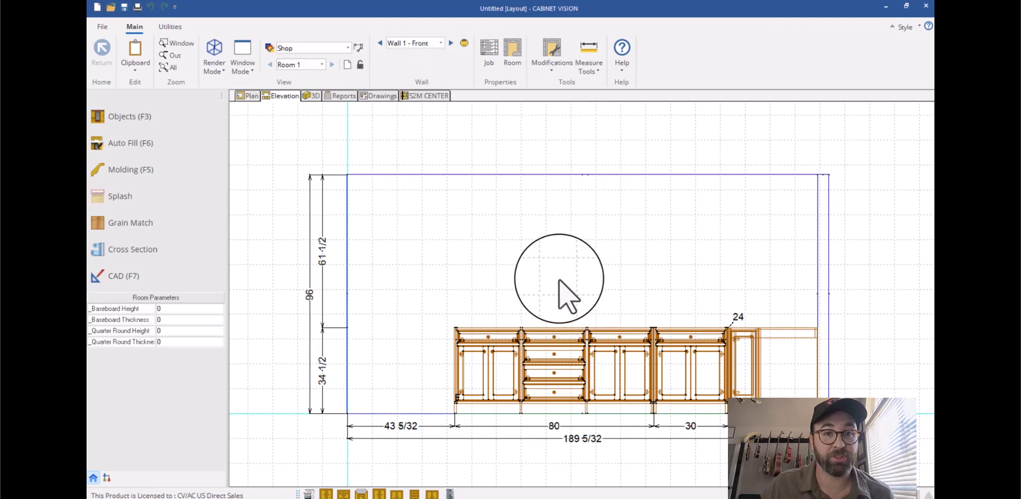
pyautogui.click(361, 96)
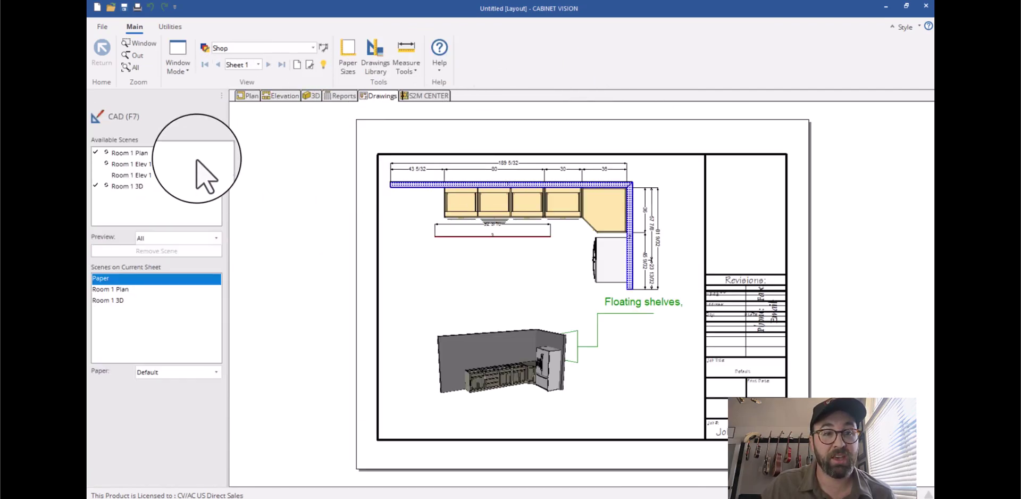
pyautogui.click(250, 96)
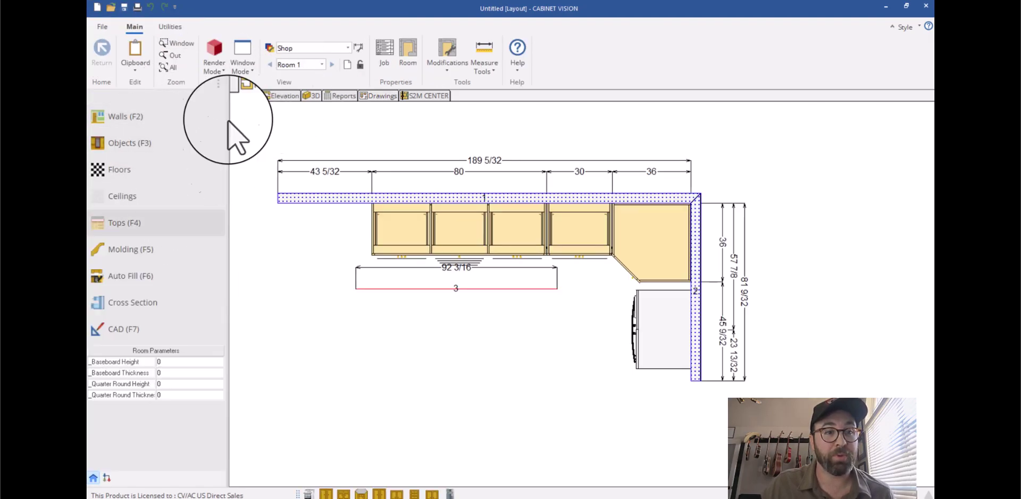
pyautogui.click(282, 95)
pyautogui.click(314, 97)
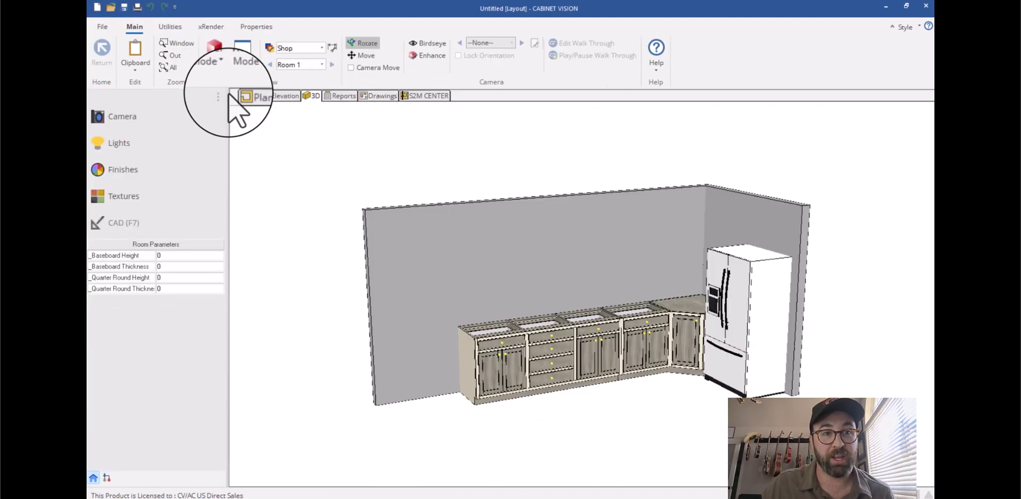
pyautogui.click(249, 96)
pyautogui.click(284, 96)
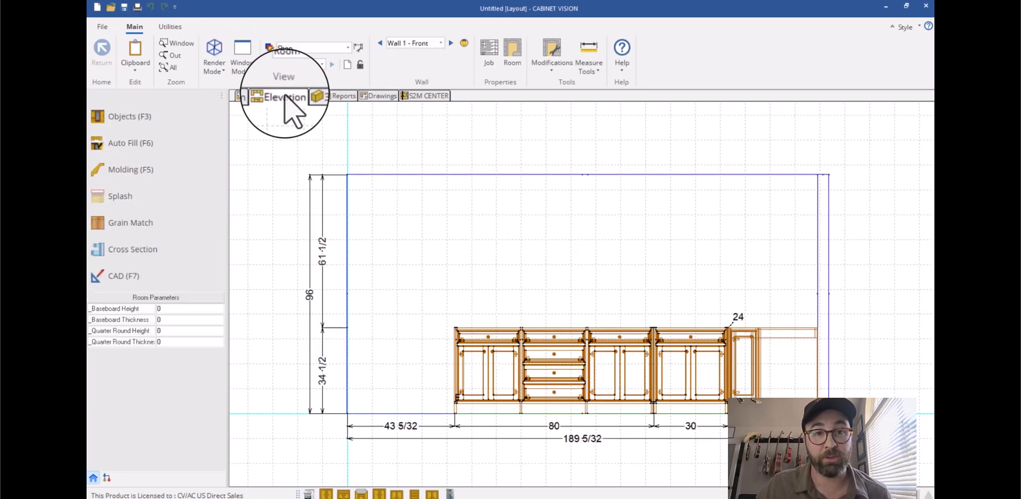
pyautogui.click(379, 96)
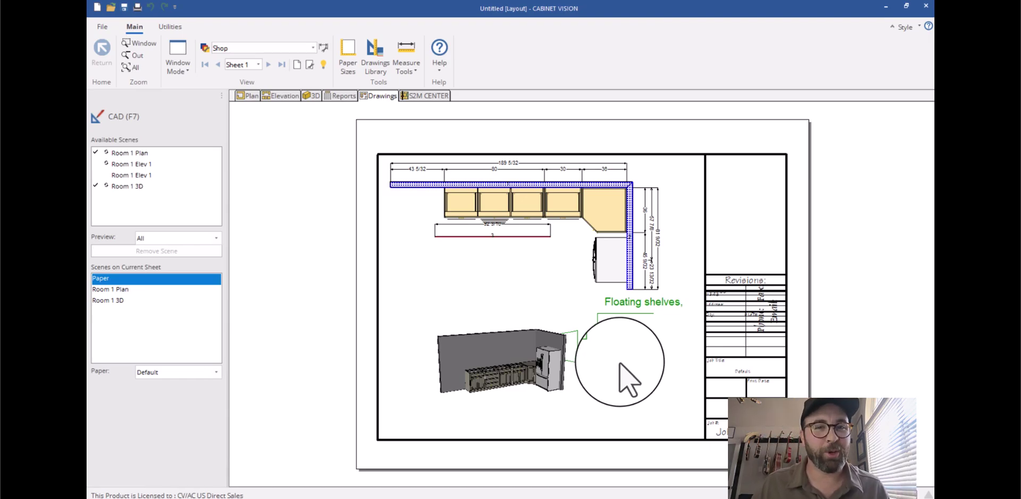
# Generate the Material Summary report from the Job Summary group in the Report Center
pyautogui.click(336, 99)
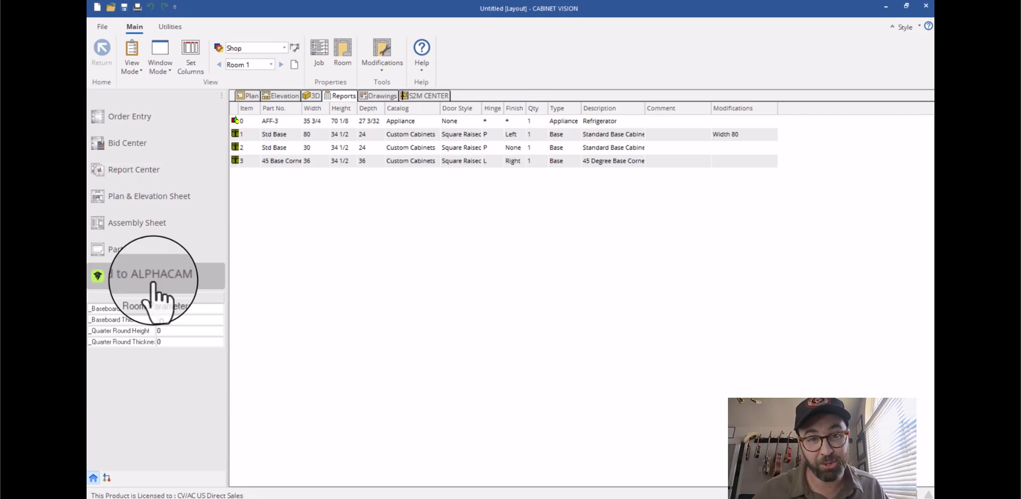
pyautogui.click(136, 170)
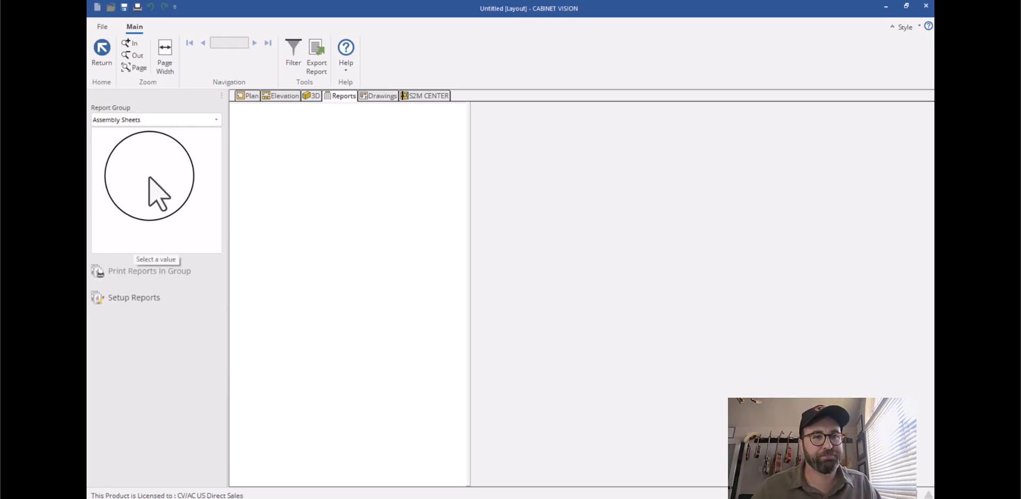
pyautogui.click(212, 121)
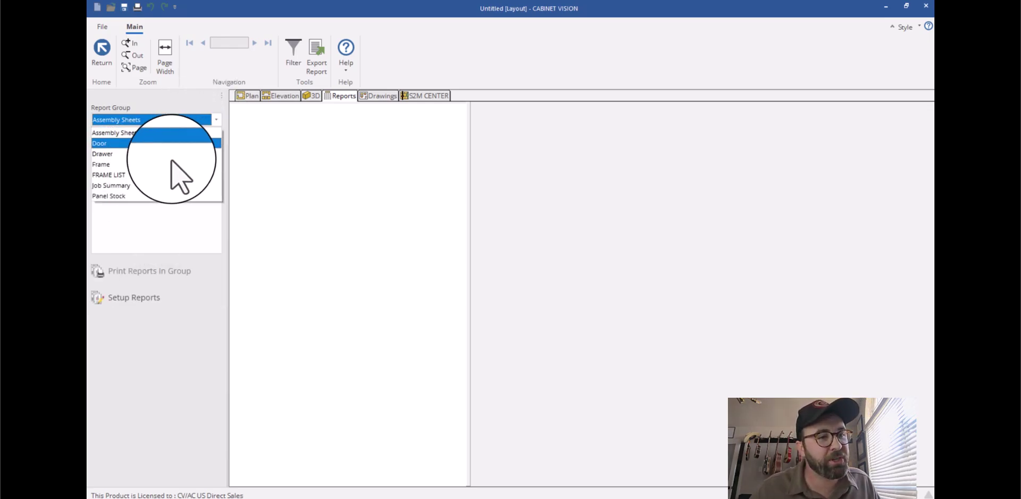
pyautogui.click(160, 185)
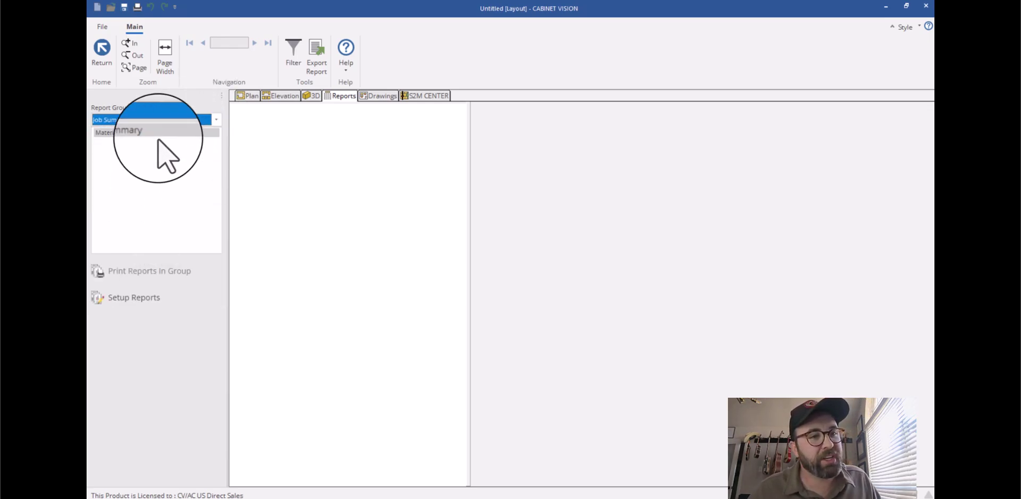
pyautogui.click(143, 133)
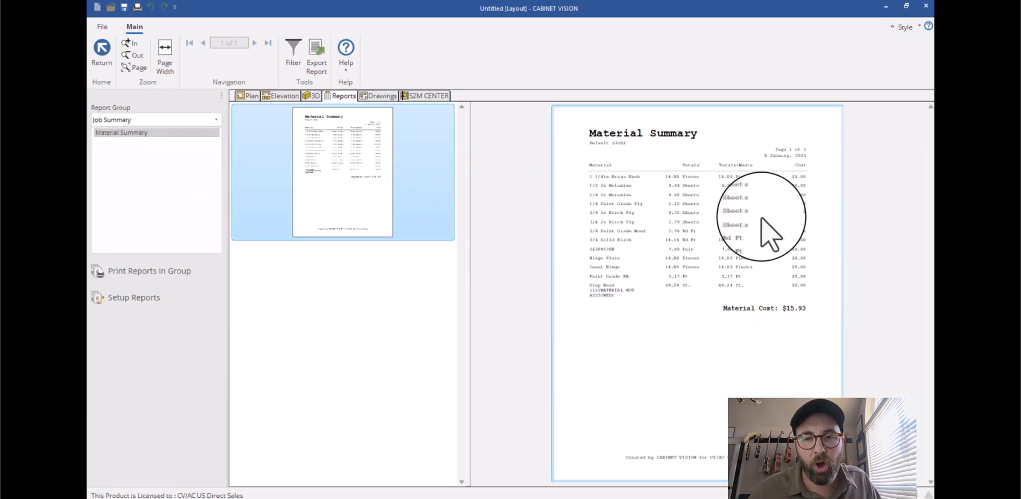
# Examine the material quantities, waste totals and costs in the Material Summary, then return to the job's item list
pyautogui.click(804, 218)
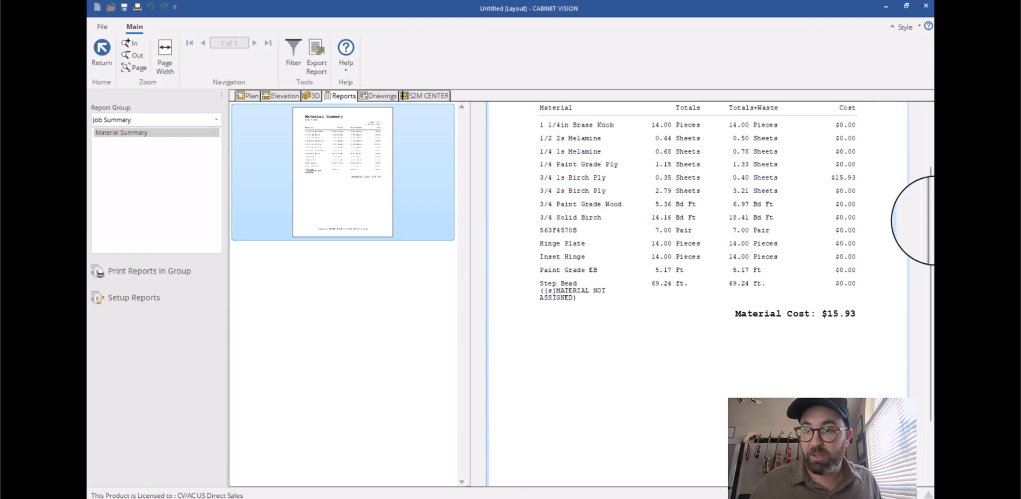
pyautogui.moveTo(931, 233); pyautogui.dragTo(930, 177)
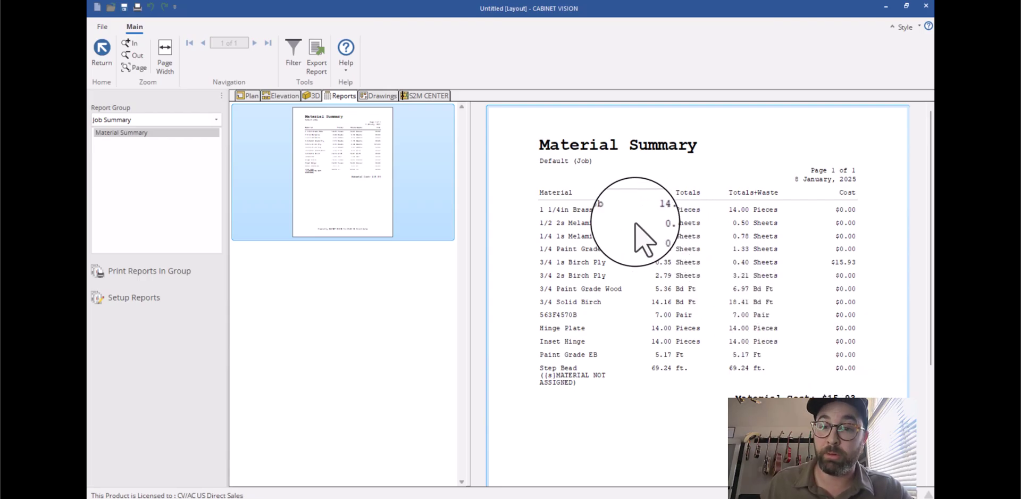
pyautogui.click(611, 250)
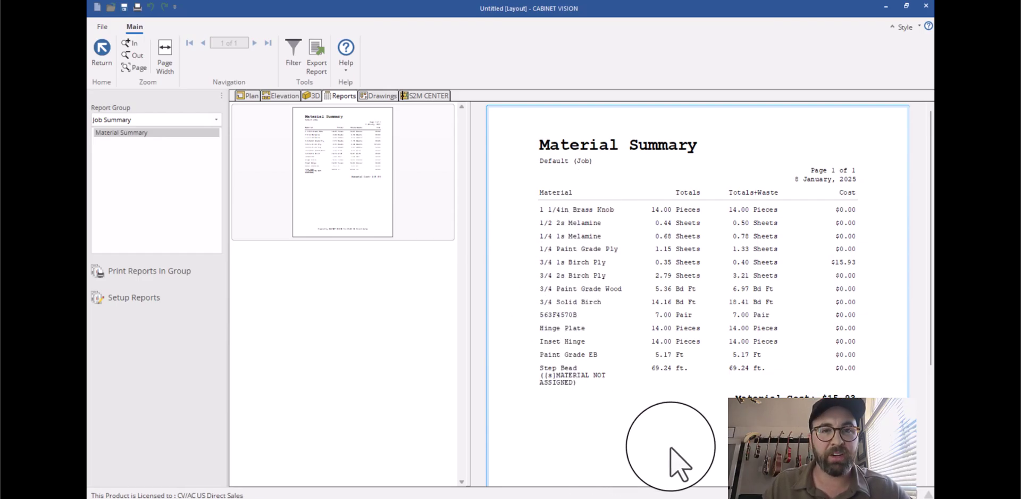
pyautogui.click(102, 48)
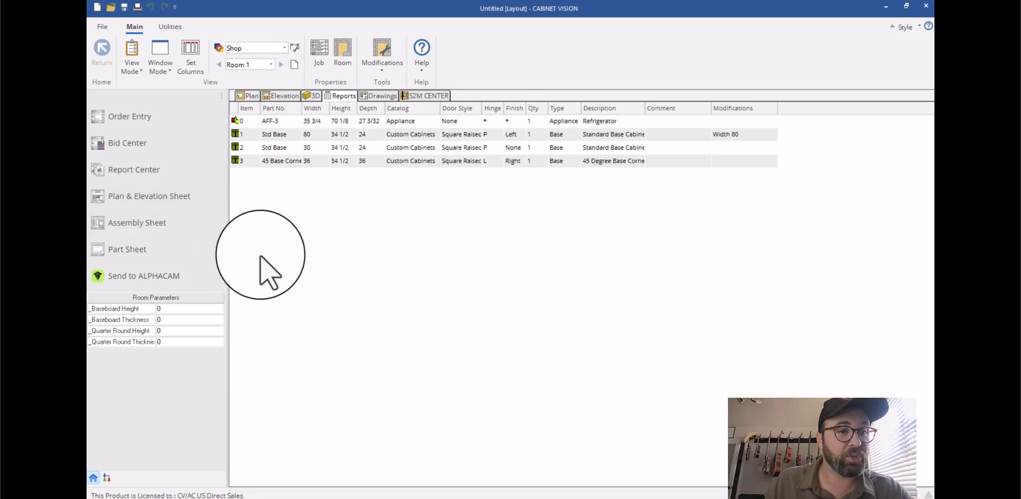
# Review the job's part list in the S2M Center and optimize the parts into sheet cut patterns
pyautogui.click(428, 96)
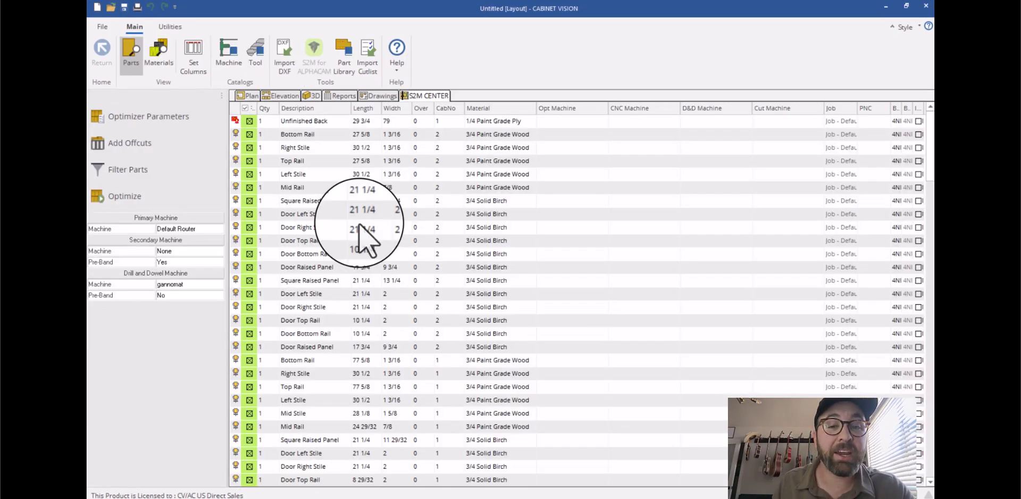
pyautogui.scroll(-8, 431, 218)
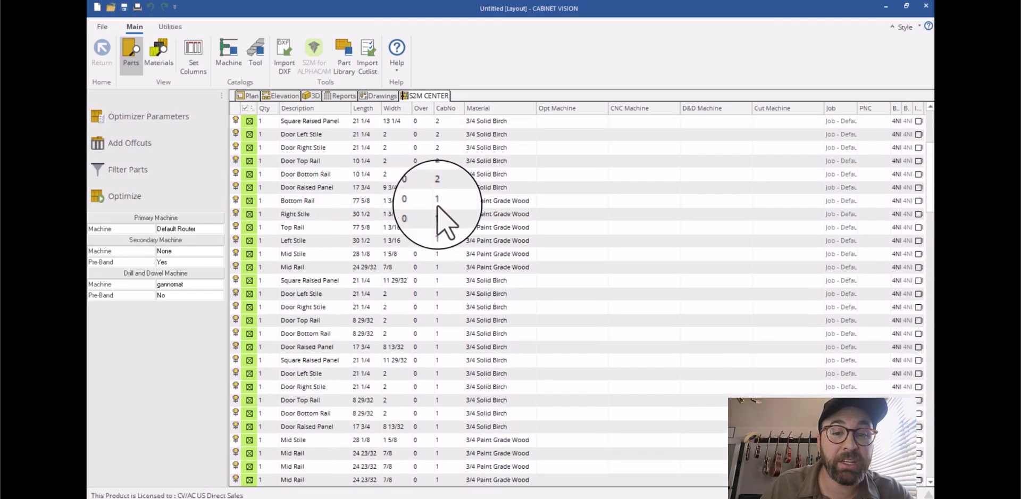
pyautogui.scroll(-4, 439, 213)
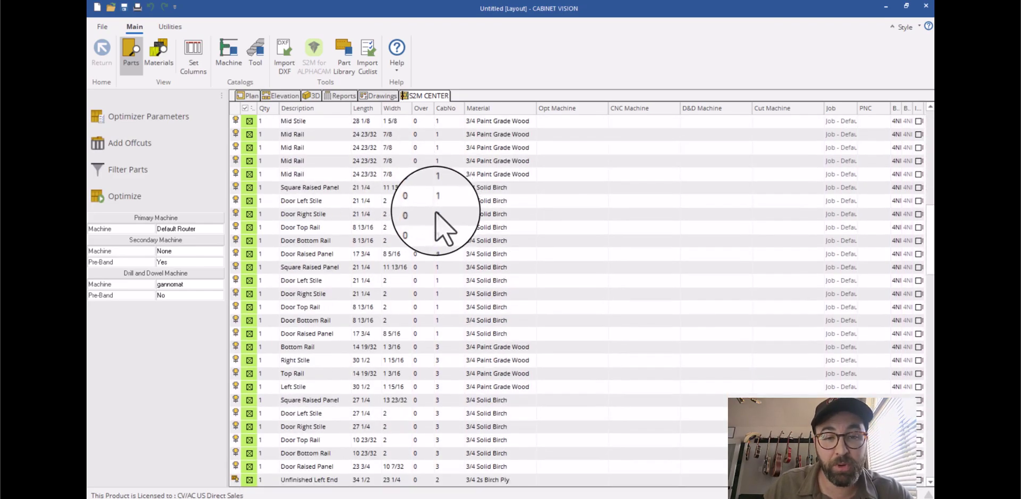
pyautogui.click(124, 201)
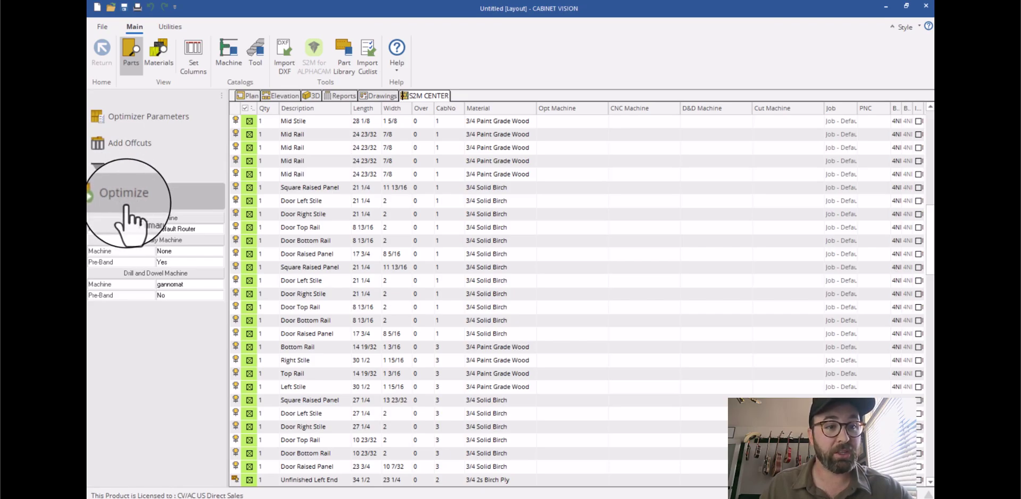
pyautogui.click(547, 310)
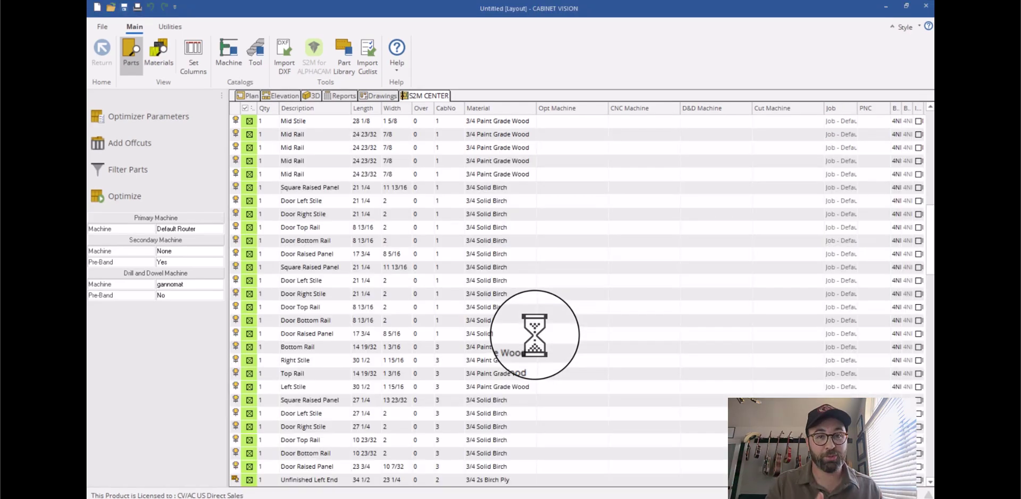
pyautogui.click(107, 196)
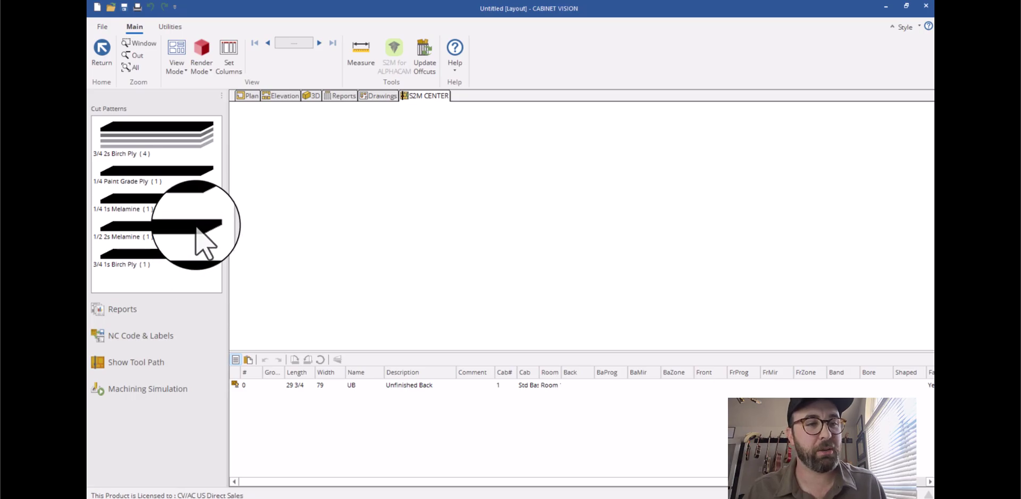
# Examine the cut patterns for the 1/4 Paint Grade Ply, 1/4 1s Melamine and 1/2 2s Melamine sheets
pyautogui.click(168, 181)
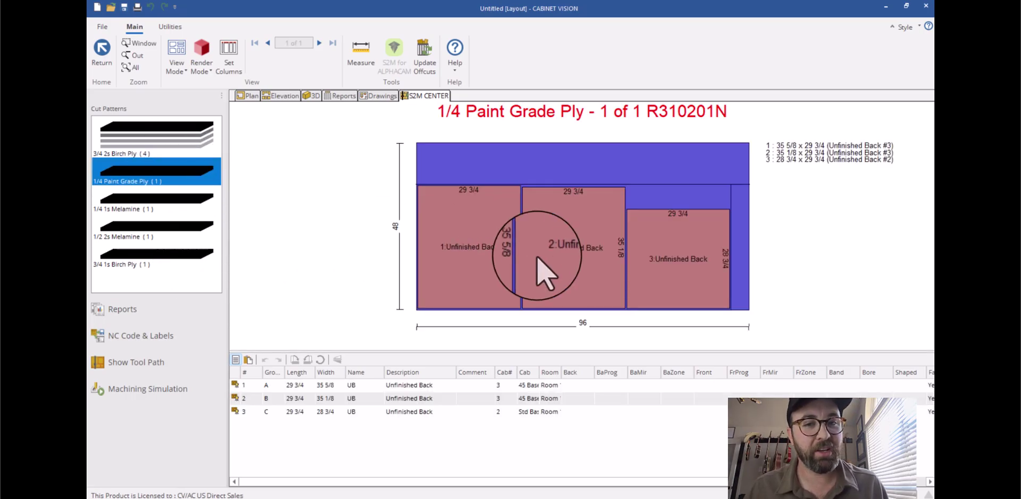
pyautogui.click(196, 200)
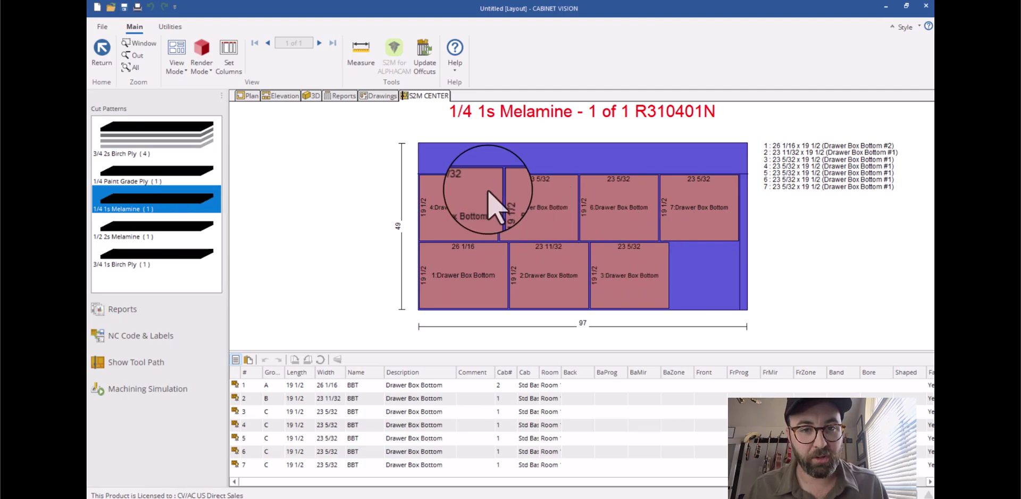
pyautogui.click(199, 226)
# Examine all four 3/4 2s Birch Ply cut patterns in order, then go back to sheet 3
pyautogui.click(160, 152)
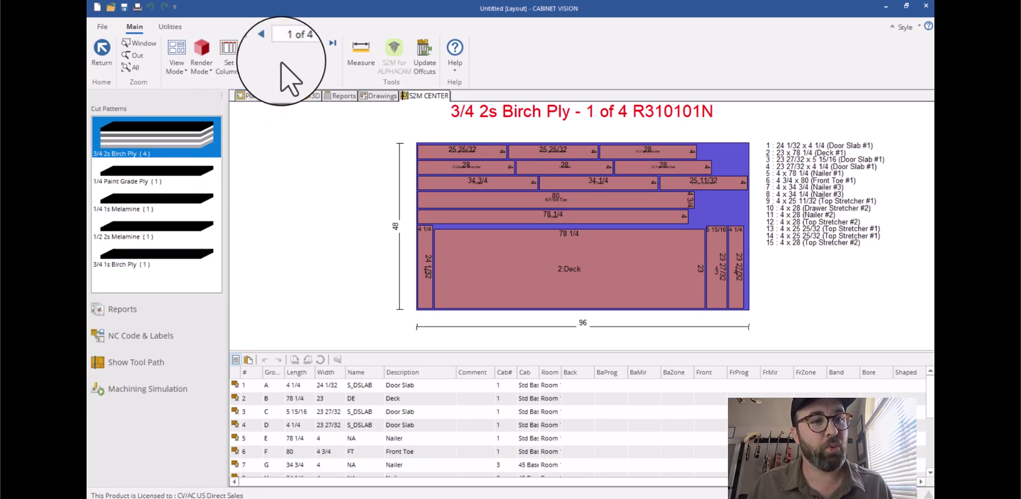
pyautogui.click(319, 43)
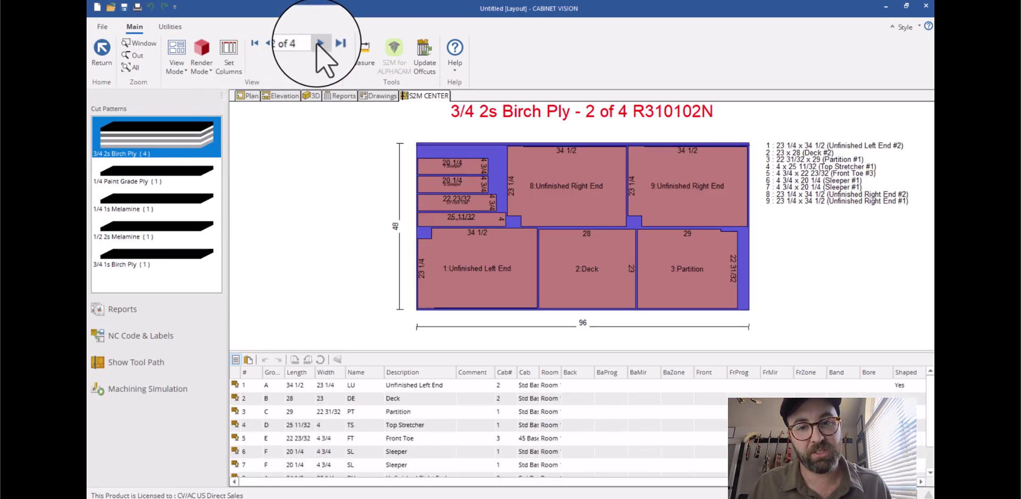
pyautogui.click(317, 45)
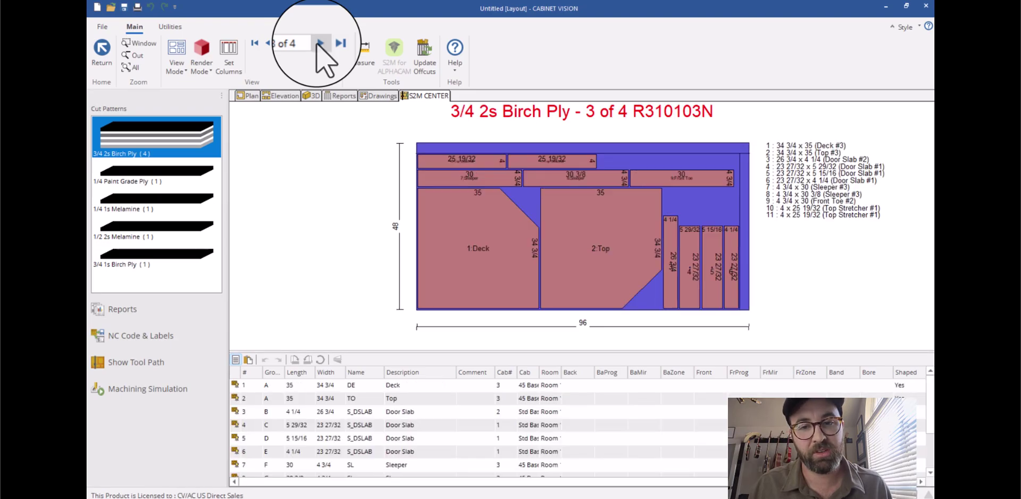
pyautogui.click(319, 43)
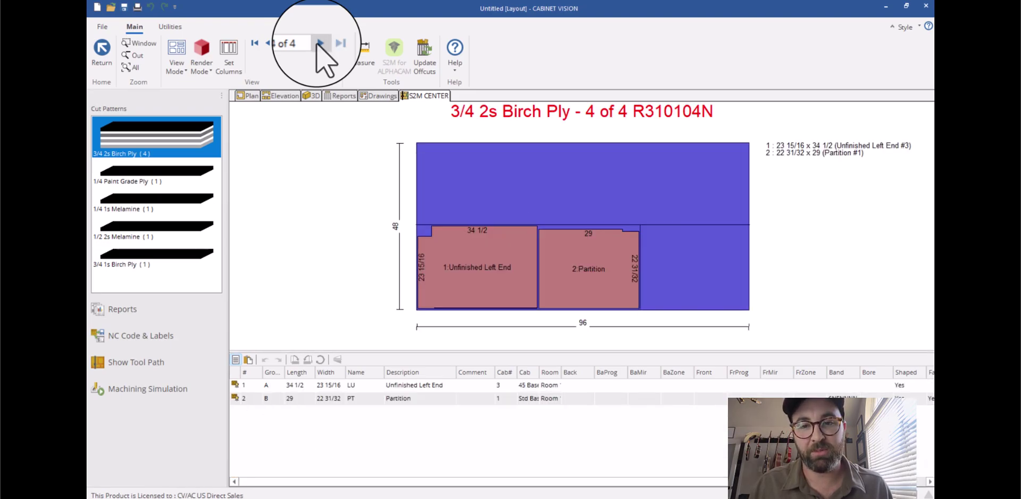
pyautogui.click(267, 43)
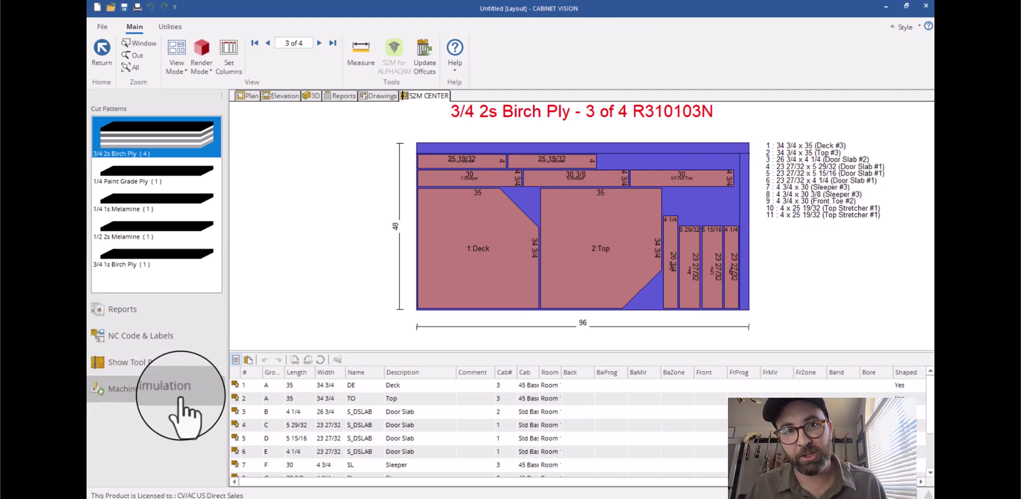
# View the output settings for NC code and labels without running the output, and return to the S2M Center part list
pyautogui.click(160, 336)
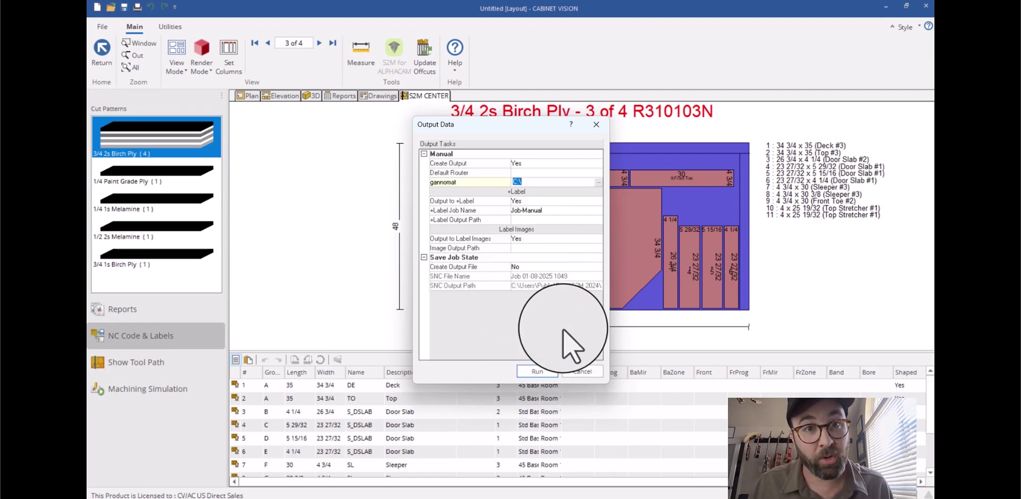
pyautogui.click(583, 371)
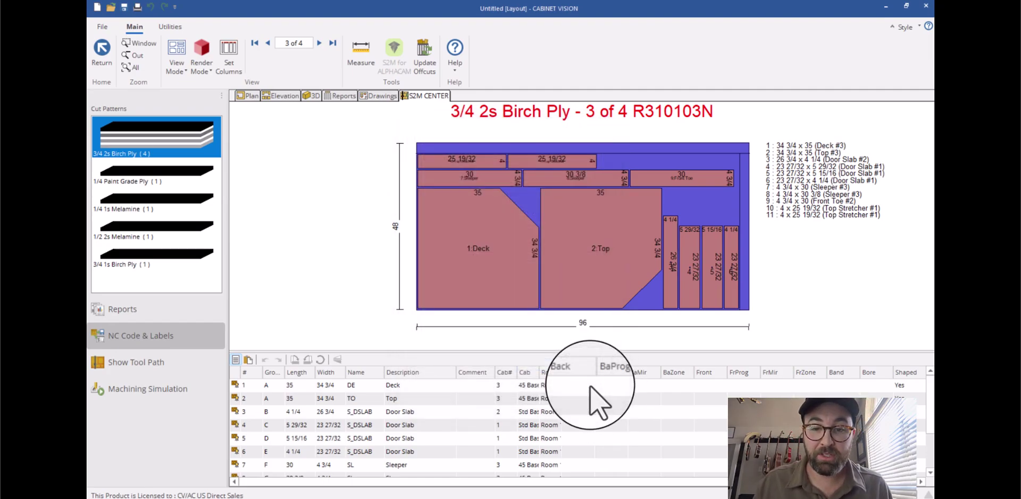
pyautogui.click(102, 49)
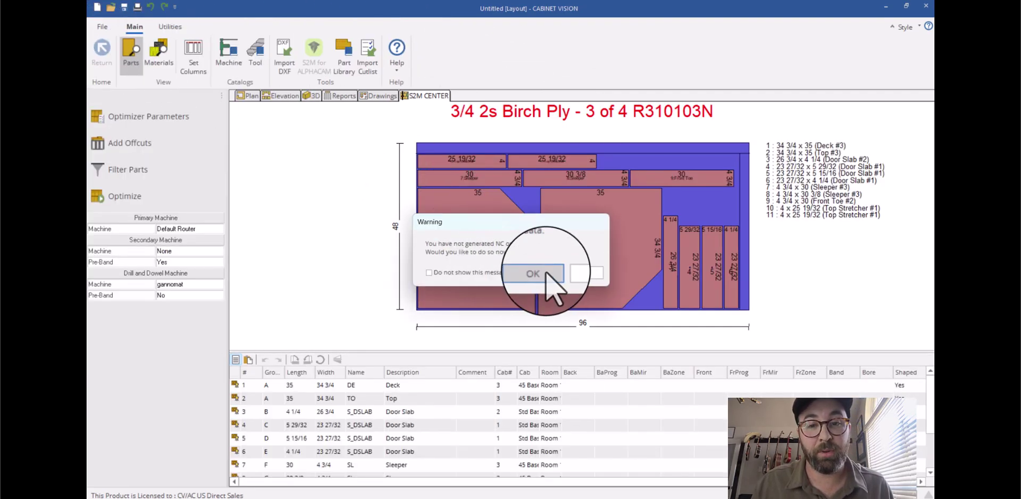
pyautogui.click(542, 273)
pyautogui.click(596, 124)
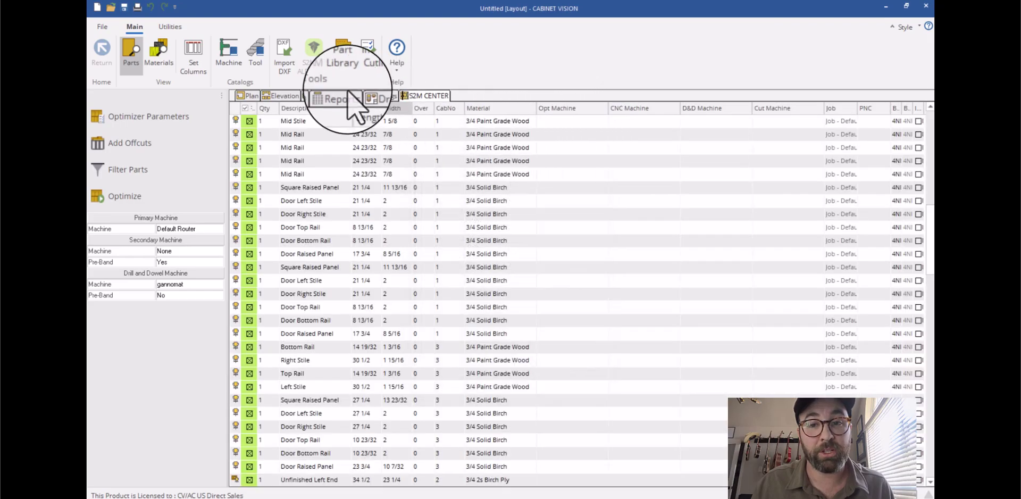